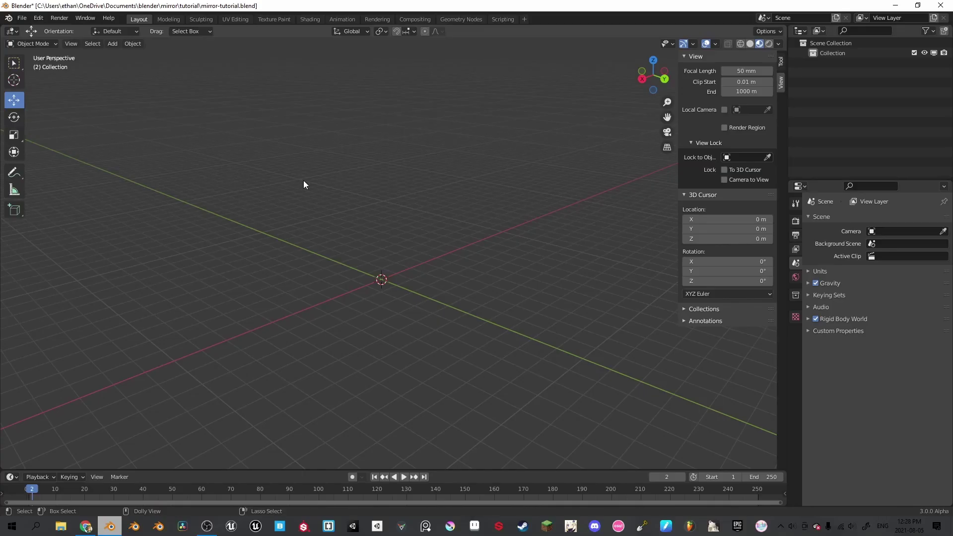
# Step: Add a mesh plane at the origin and scale it up by a factor of 5
pyautogui.hotkey('shift', 'a')
pyautogui.moveTo(310, 172)
pyautogui.click(343, 171)
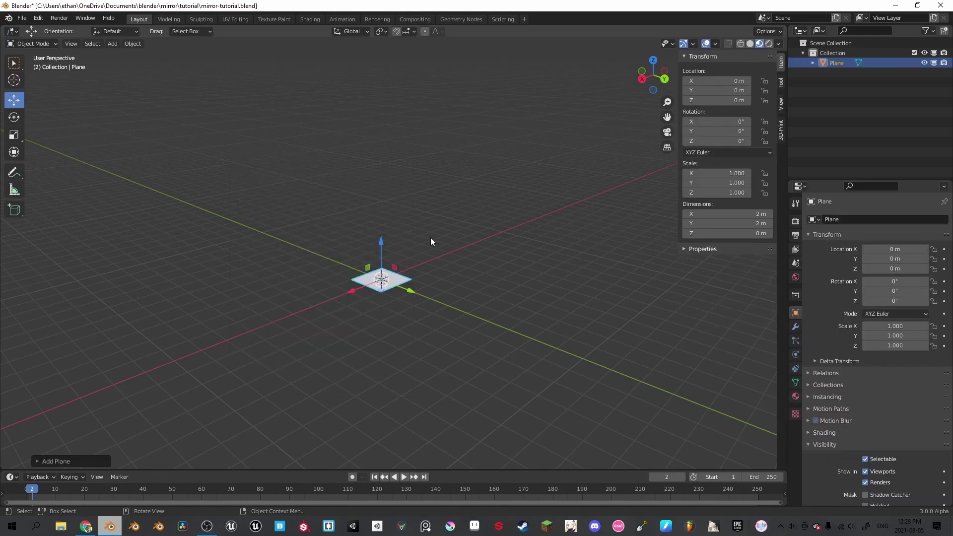
pyautogui.press('s')
pyautogui.press('5')
pyautogui.press('Return')
# Step: Extrude the plane's face upward by 2 local units to form a box 10 m high
pyautogui.press('Tab')
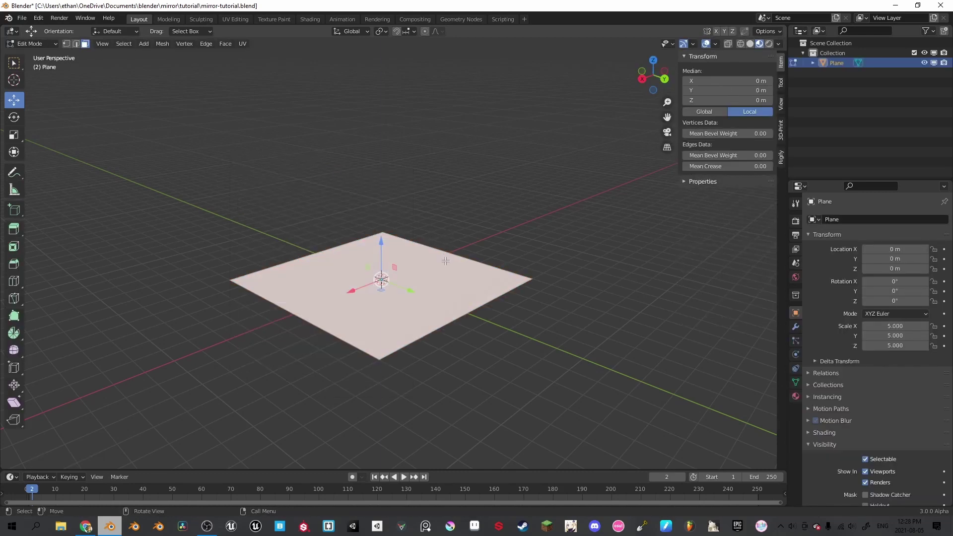
pyautogui.write('e2')
pyautogui.press('Return')
pyautogui.scroll(-3, 443, 243)
pyautogui.press('Tab')
pyautogui.scroll(3, 441, 245)
pyautogui.moveTo(441, 245); pyautogui.dragTo(475, 245, button='middle')
# Step: Set the box's viewport display to Wire and deselect it
pyautogui.scroll(-6, 896, 401)
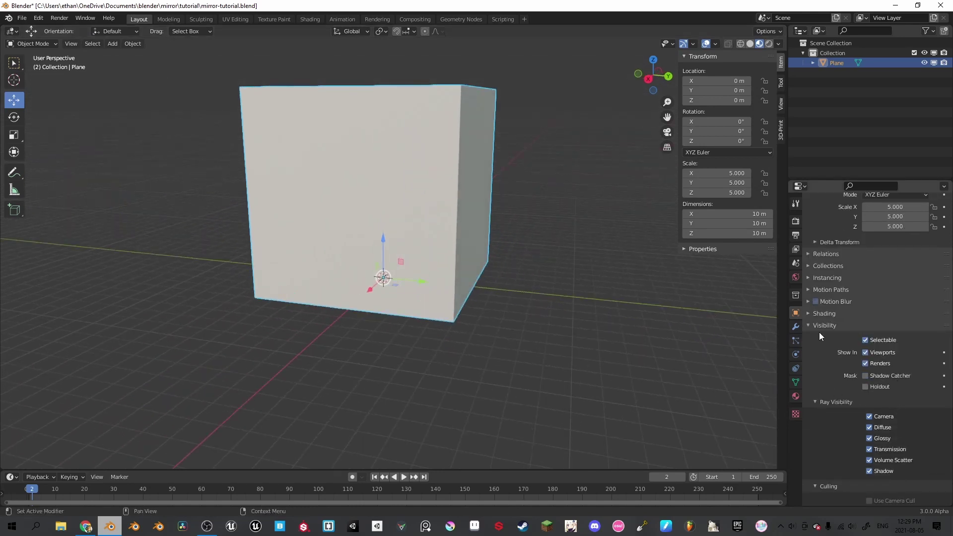
pyautogui.scroll(-8, 824, 332)
pyautogui.scroll(-1, 858, 461)
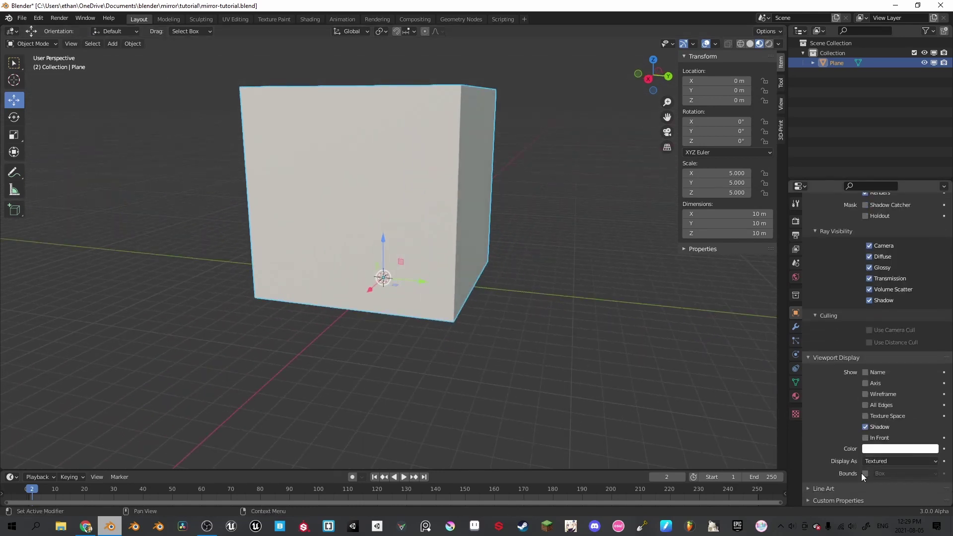
pyautogui.click(879, 459)
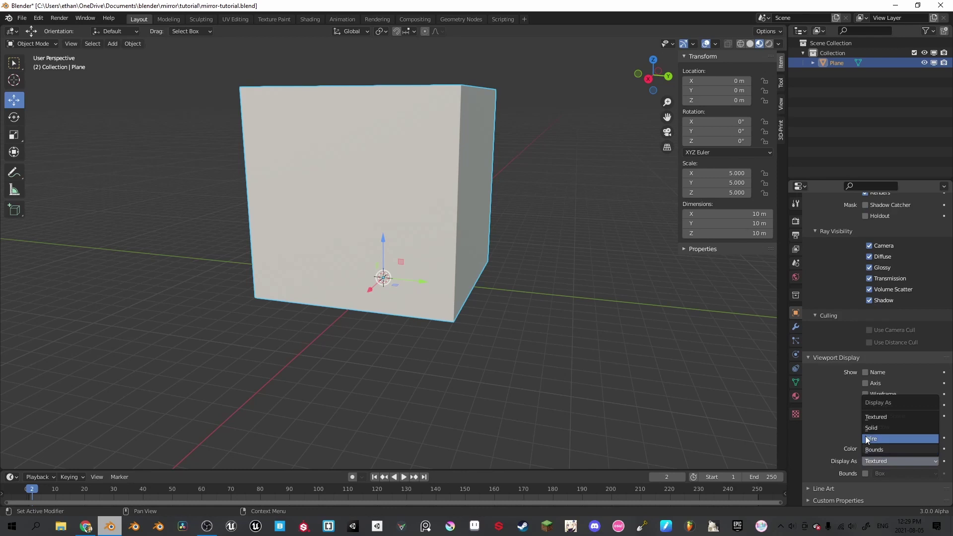
pyautogui.click(876, 437)
pyautogui.click(560, 267)
# Step: Add a mesh circle and move it straight up 5 m along Z
pyautogui.moveTo(436, 252); pyautogui.dragTo(439, 306, button='middle')
pyautogui.hotkey('shift', 'a')
pyautogui.moveTo(431, 243)
pyautogui.click(473, 266)
pyautogui.moveTo(396, 291); pyautogui.dragTo(387, 256)
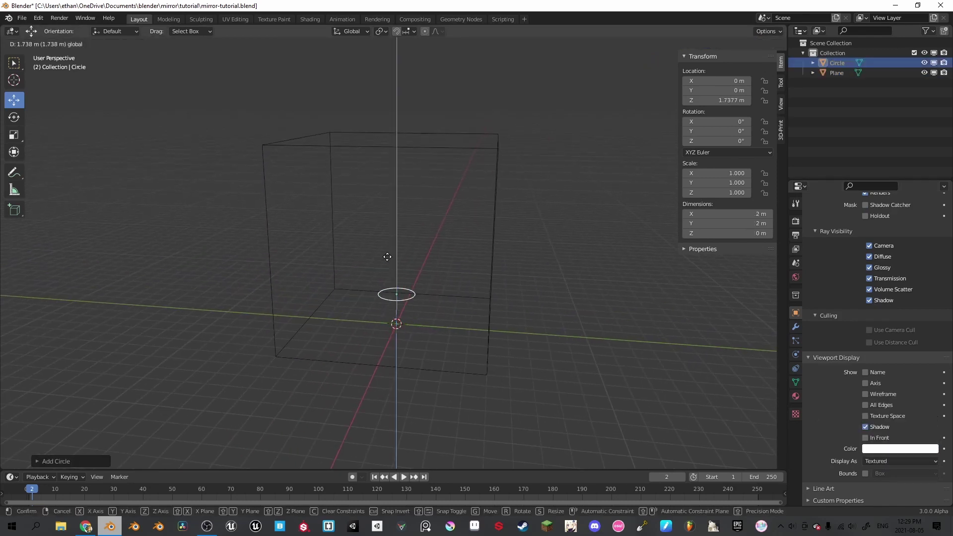
pyautogui.write('5')
pyautogui.click(474, 255)
# Step: Scale the circle up by a factor of 3.5
pyautogui.scroll(3, 478, 255)
pyautogui.moveTo(478, 255)
pyautogui.mouseDown(button='middle')
pyautogui.moveTo(509, 261)
pyautogui.moveTo(488, 257)
pyautogui.mouseUp(button='middle')
pyautogui.write('s3.')
pyautogui.press('Return')
# Step: Fill the circle with a face, inset it, and add a level 2 subdivision to the disc
pyautogui.press('Tab')
pyautogui.press('f')
pyautogui.press('i')
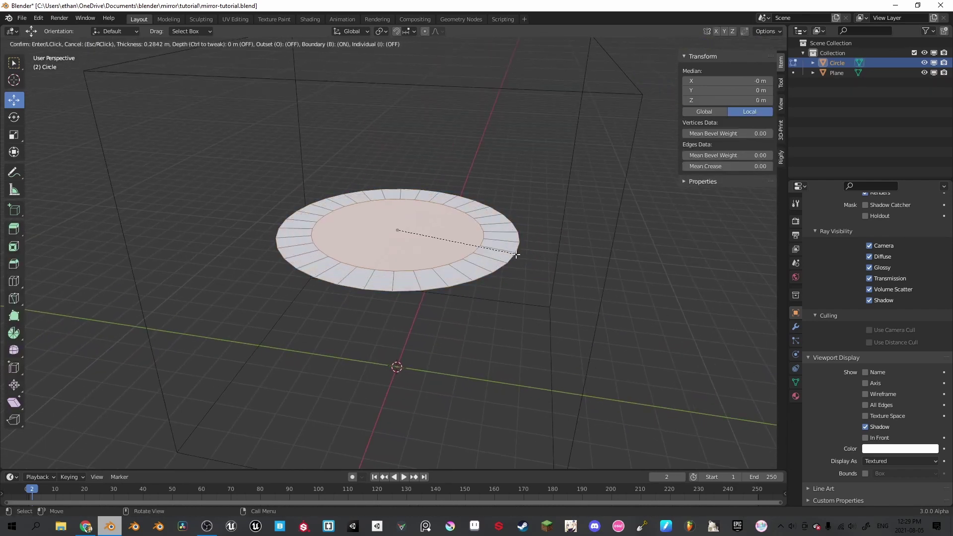
pyautogui.click(474, 244)
pyautogui.hotkey('alt', 'a')
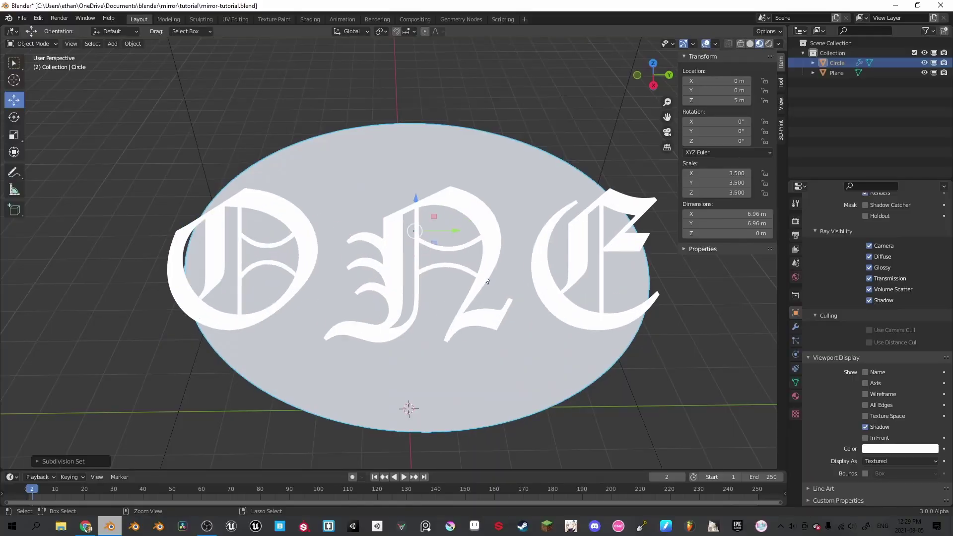
# Step: Raise the wireframe box 3 m along Z so that it surrounds the disc
pyautogui.scroll(-6, 483, 279)
pyautogui.click(527, 232)
pyautogui.moveTo(526, 233); pyautogui.dragTo(434, 221, button='middle')
pyautogui.click(435, 231)
# Step: Add a UV sphere at the origin and move it up 7 m along Z, above the disc
pyautogui.press('KP_5')
pyautogui.press('KP_1')
pyautogui.hotkey('shift', 'a')
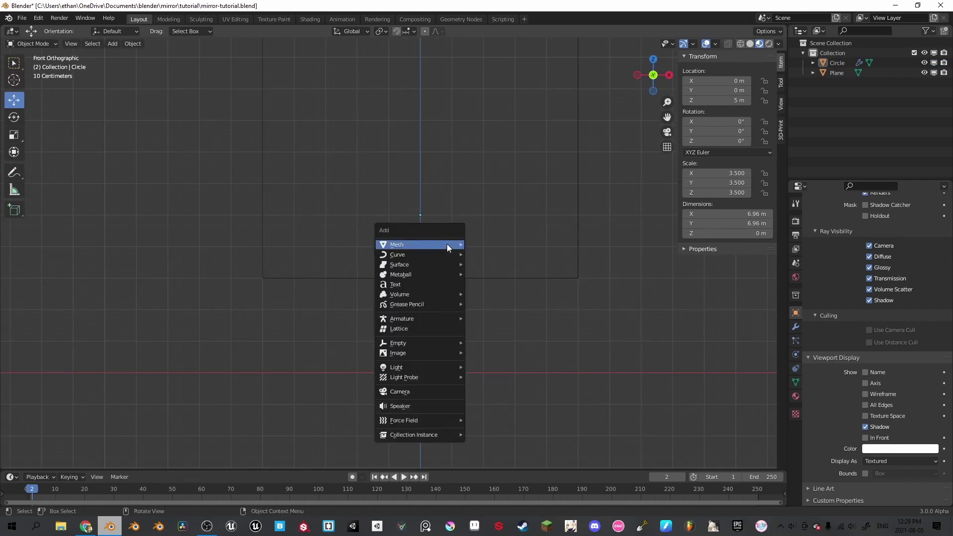
pyautogui.moveTo(447, 244)
pyautogui.click(485, 273)
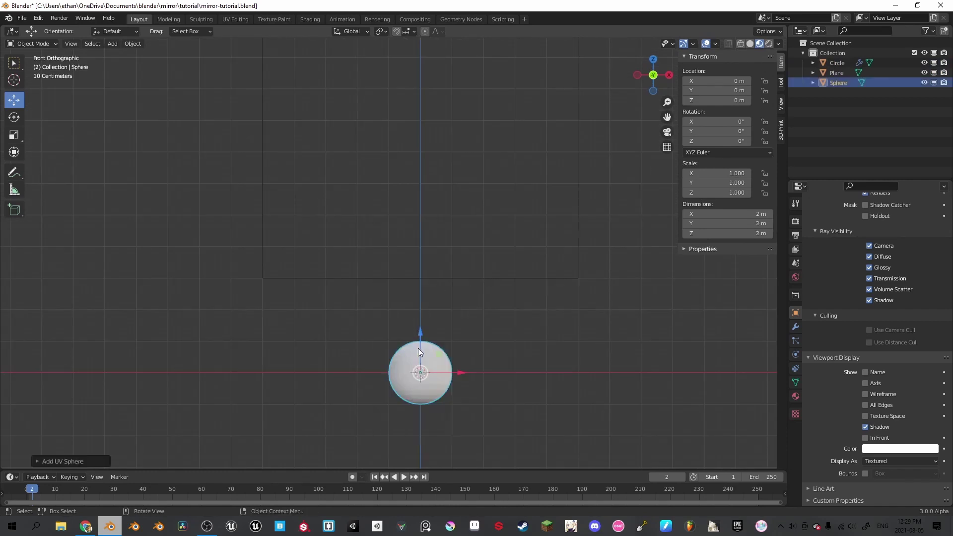
pyautogui.write('gz7')
pyautogui.click(442, 155)
# Step: Select three horizontal face loops and several vertical face loops around the UV sphere in Edit Mode
pyautogui.moveTo(452, 159); pyautogui.dragTo(468, 261, button='middle')
pyautogui.press('KP_Decimal')
pyautogui.scroll(-4, 445, 248)
pyautogui.press('Tab')
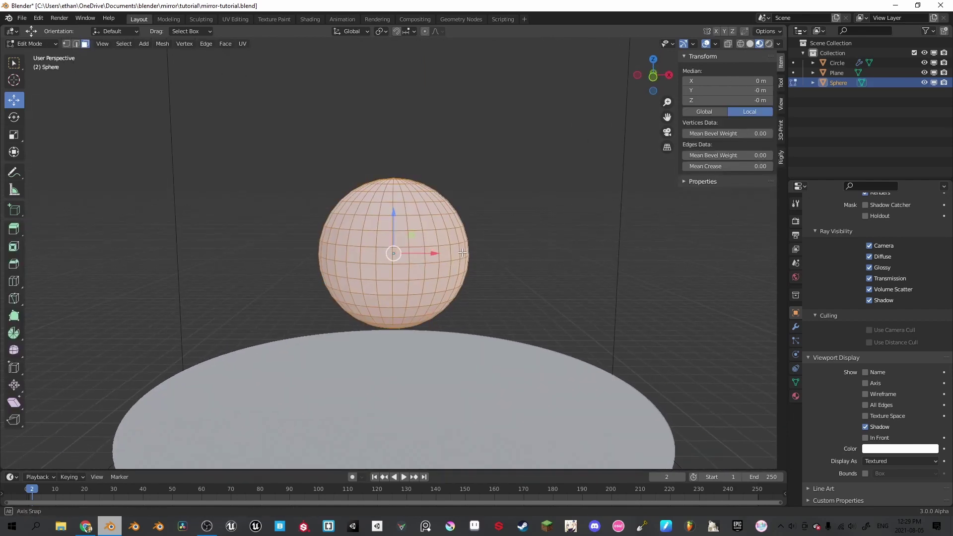
pyautogui.scroll(2, 459, 250)
pyautogui.keyDown('alt'); pyautogui.click(376, 242); pyautogui.keyUp('alt')
pyautogui.moveTo(453, 239); pyautogui.dragTo(501, 244, button='middle')
pyautogui.keyDown('alt'); pyautogui.keyDown('shift'); pyautogui.click(409, 275); pyautogui.keyUp('shift'); pyautogui.keyUp('alt')
pyautogui.moveTo(409, 274); pyautogui.dragTo(399, 241, button='middle')
pyautogui.moveTo(394, 202); pyautogui.dragTo(397, 239, button='middle')
pyautogui.scroll(2, 418, 276)
pyautogui.moveTo(409, 289); pyautogui.dragTo(592, 308, button='middle')
# Step: Duplicate the selected face loops in place and separate them into their own object
pyautogui.rightClick(422, 290)
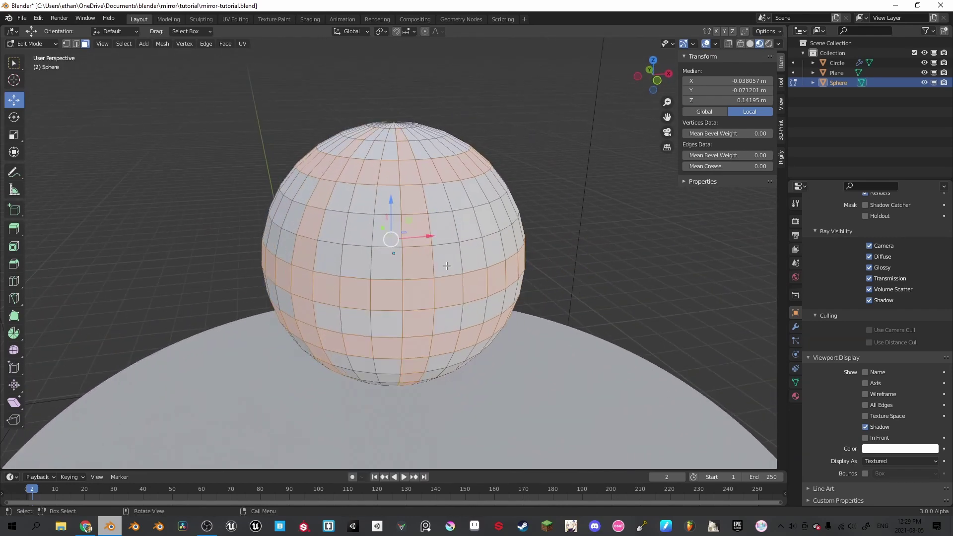
pyautogui.hotkey('shift', 'd')
pyautogui.rightClick(422, 241)
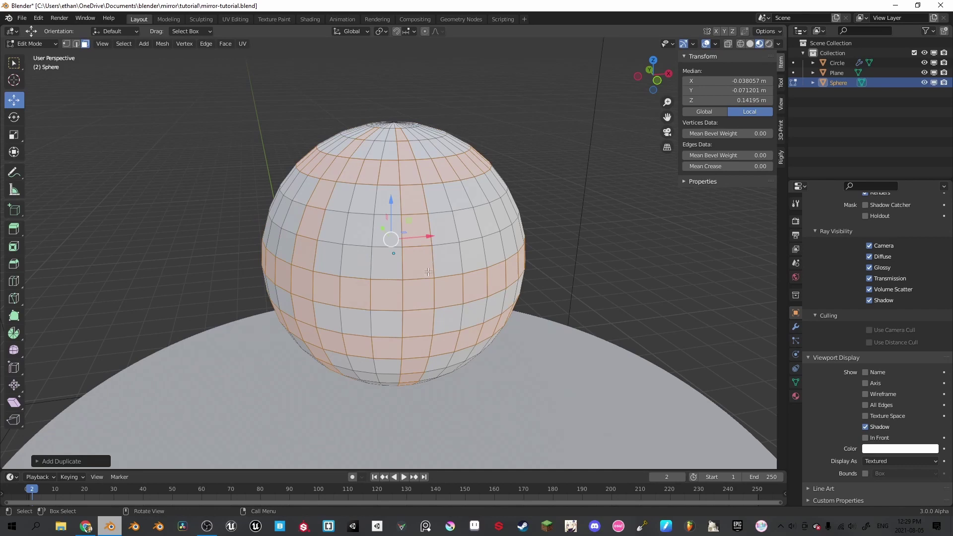
pyautogui.rightClick(431, 267)
pyautogui.moveTo(427, 441)
pyautogui.click(469, 441)
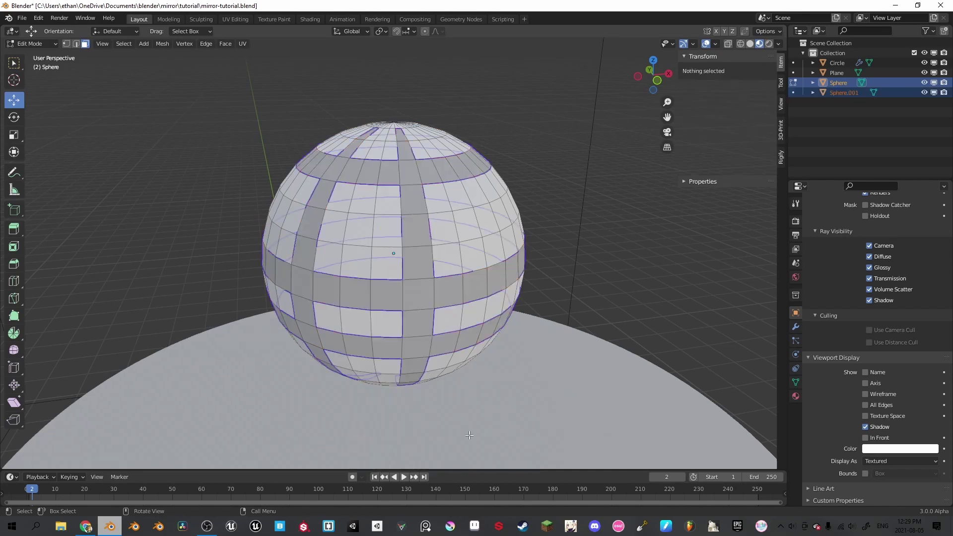
# Step: Scale the separated bands up slightly, to about 1.057, so that they sit just outside the sphere
pyautogui.press('Tab')
pyautogui.click(475, 287)
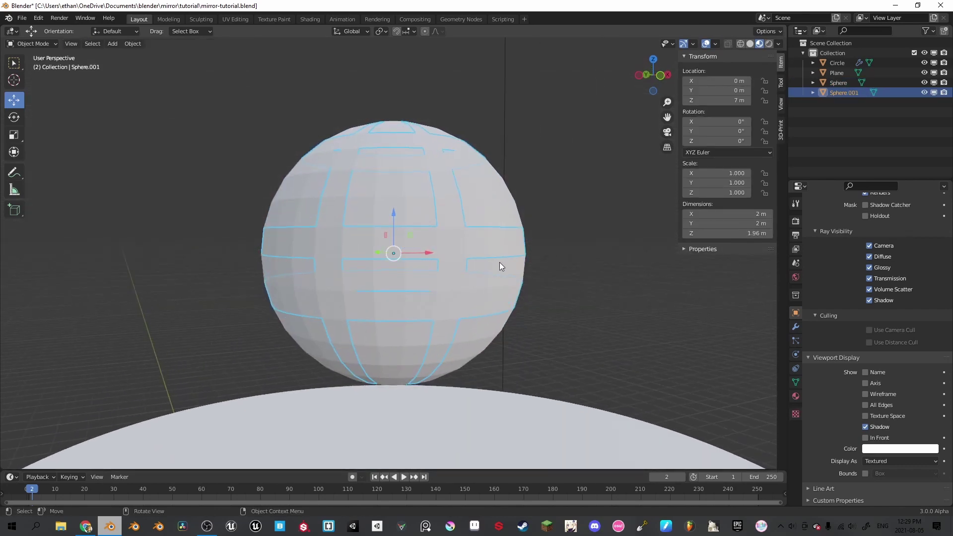
pyautogui.press('s')
pyautogui.click(533, 260)
# Step: Add a level 2 subdivision to the bands and extrude all their faces inward along the normals by about 0.06 m
pyautogui.moveTo(533, 260); pyautogui.dragTo(351, 206, button='middle')
pyautogui.hotkey('ctrl', '2')
pyautogui.press('Tab')
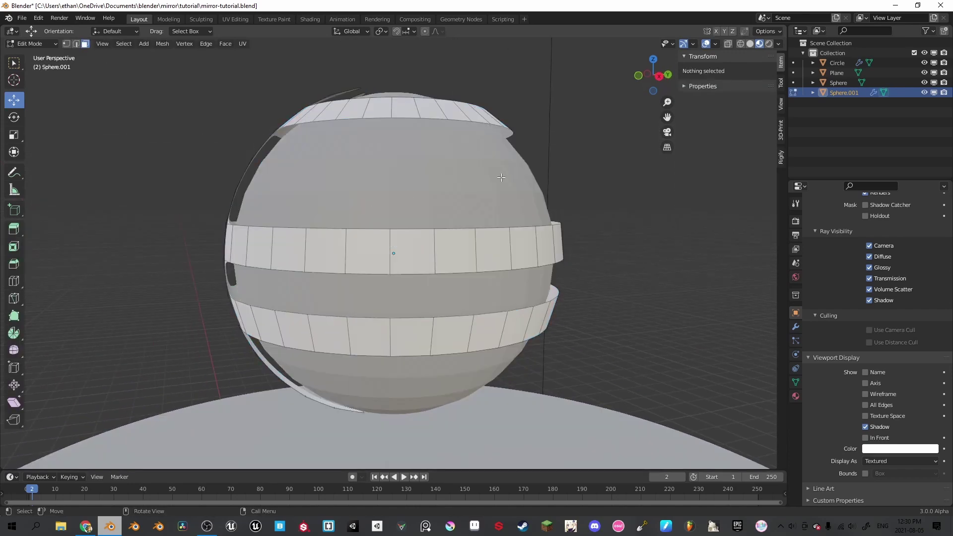
pyautogui.press('a')
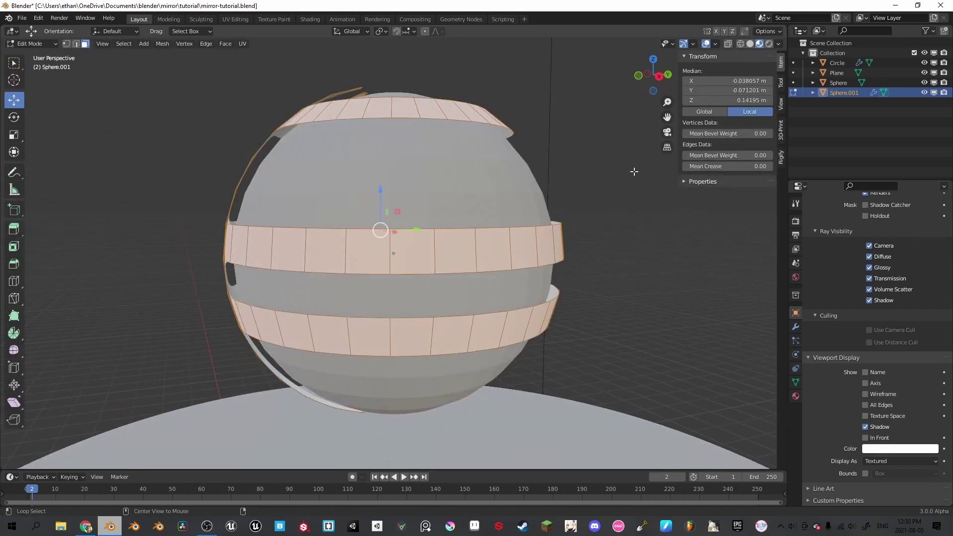
pyautogui.hotkey('alt', 'e')
pyautogui.click(623, 182)
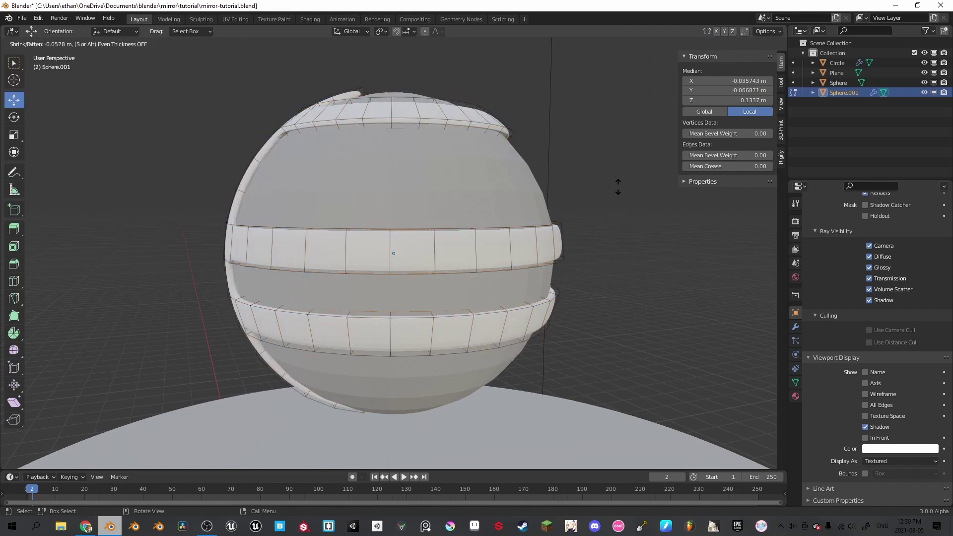
pyautogui.click(618, 187)
pyautogui.press('Tab')
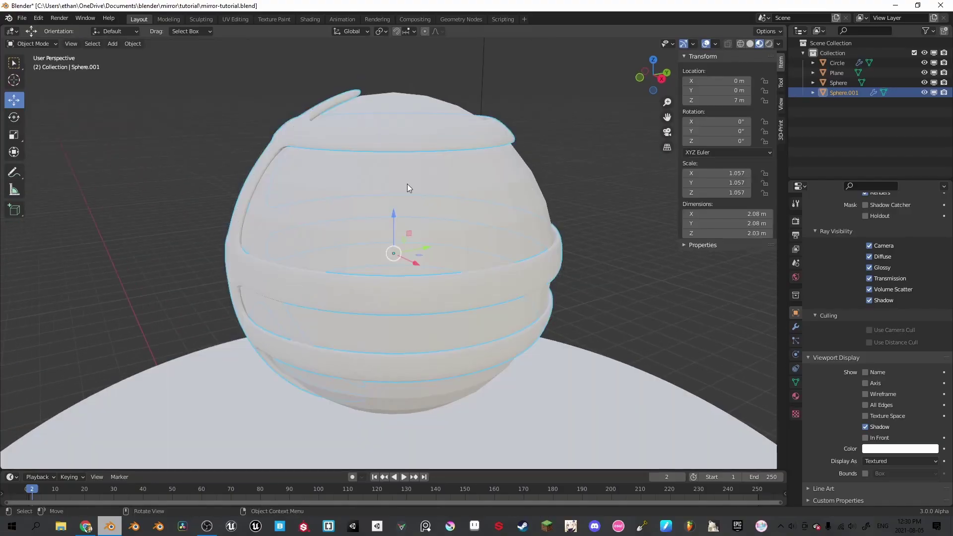
# Step: Shade the inner sphere smooth and give it a level 1 subdivision
pyautogui.click(405, 183)
pyautogui.moveTo(404, 184); pyautogui.dragTo(443, 207, button='middle')
pyautogui.rightClick(421, 216)
pyautogui.click(421, 215)
pyautogui.hotkey('ctrl', '1')
pyautogui.moveTo(421, 220); pyautogui.dragTo(410, 185, button='middle')
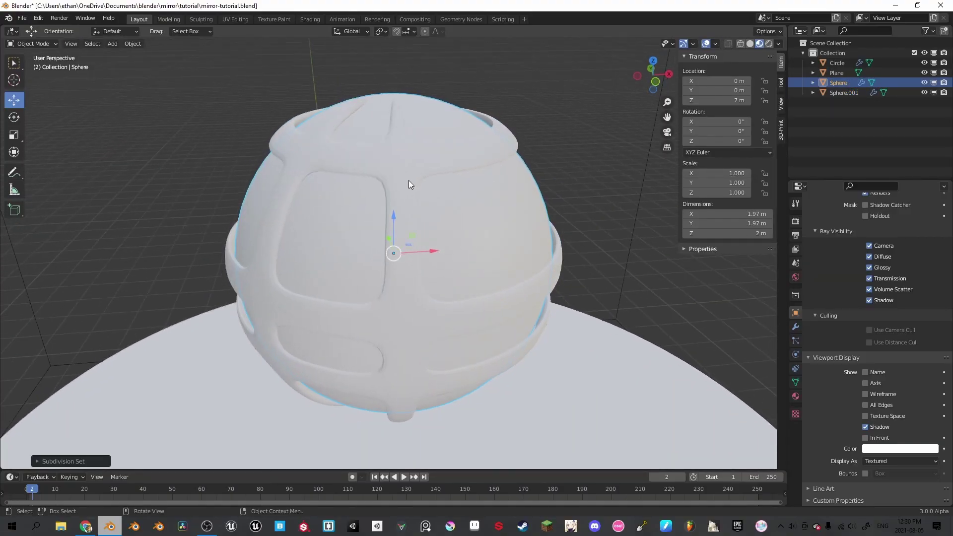
# Step: Apply smooth shading to the outer bands and reapply it to the inner sphere
pyautogui.click(455, 170)
pyautogui.rightClick(451, 159)
pyautogui.click(450, 160)
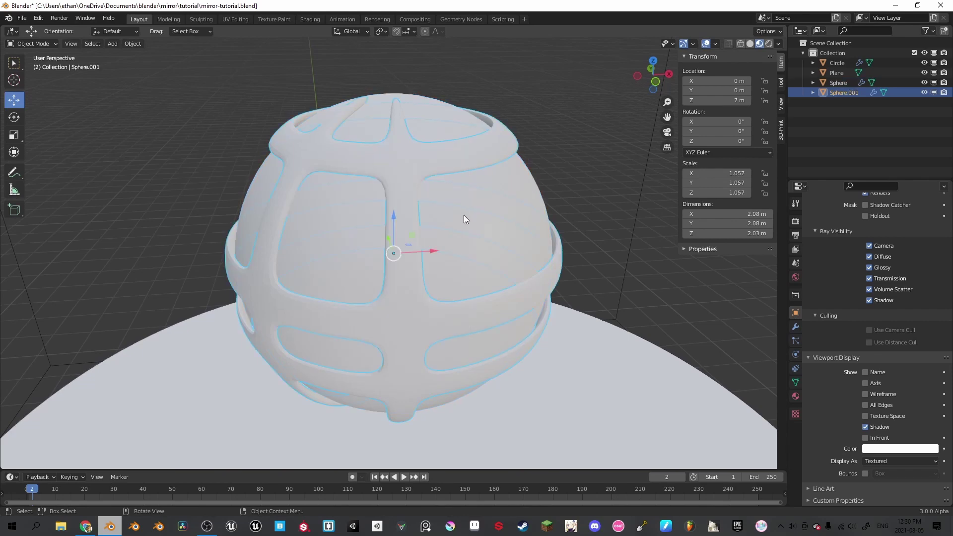
pyautogui.click(464, 214)
pyautogui.rightClick(463, 212)
pyautogui.click(464, 212)
# Step: Give the wireframe box a new material named mirror with metallic 1, specular 0 and roughness 0
pyautogui.moveTo(493, 213); pyautogui.dragTo(443, 249, button='middle')
pyautogui.scroll(-6, 445, 249)
pyautogui.click(487, 291)
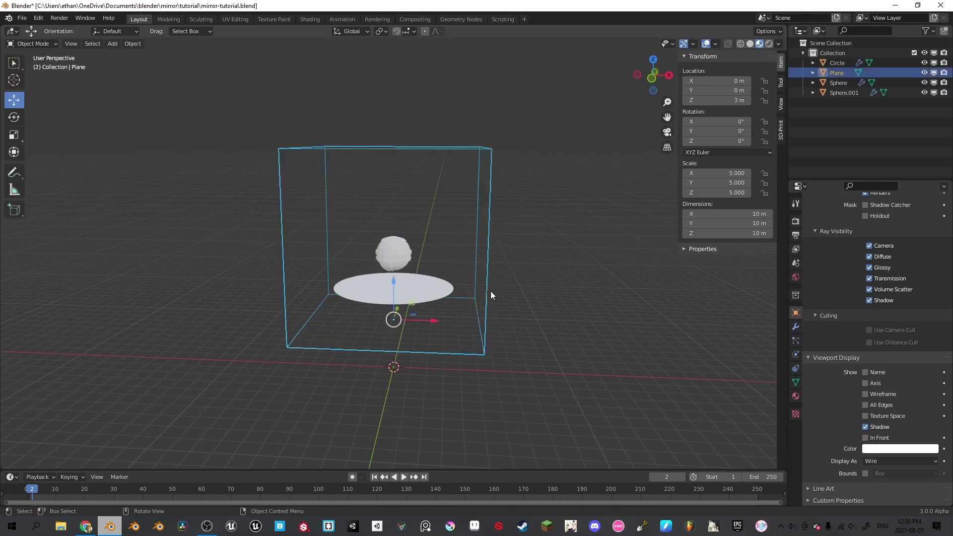
pyautogui.click(795, 396)
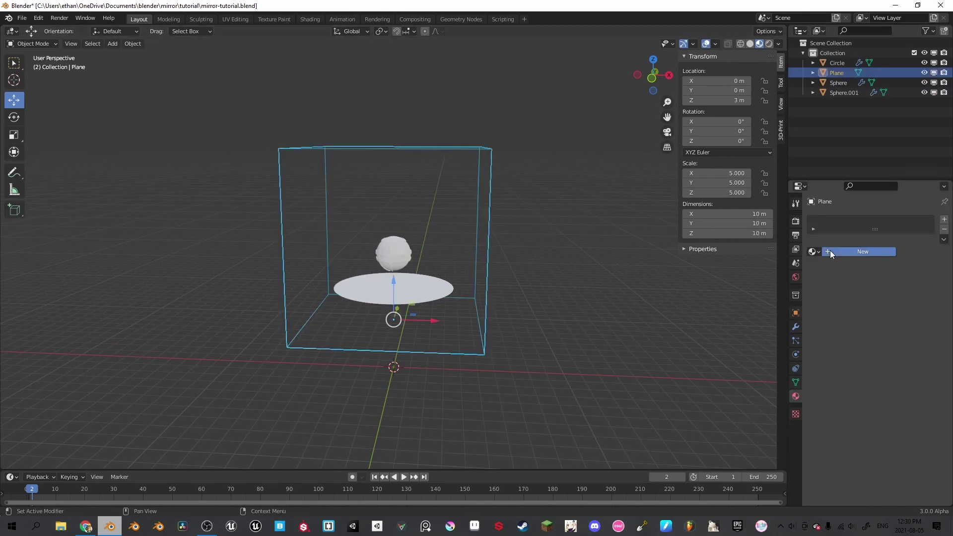
pyautogui.click(829, 252)
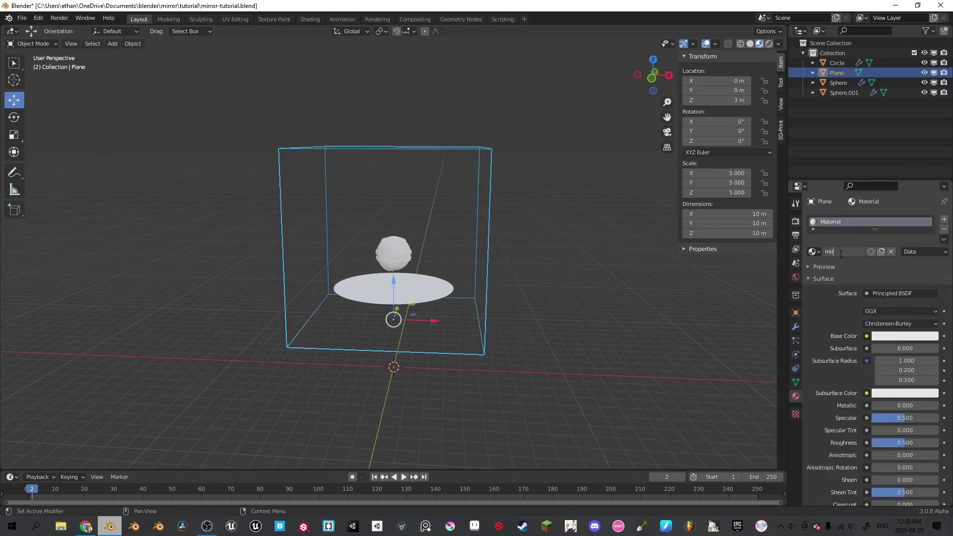
pyautogui.write('mirror')
pyautogui.press('Return')
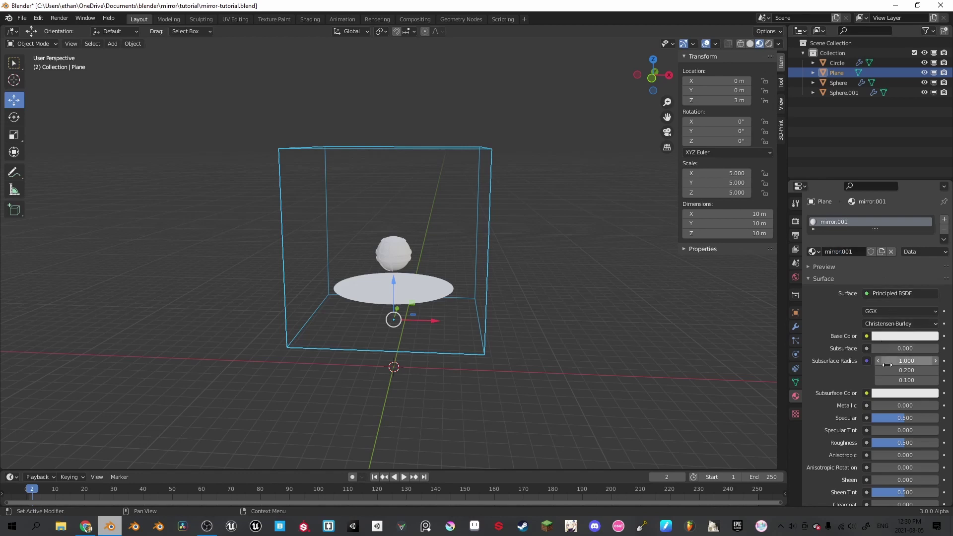
pyautogui.moveTo(886, 407); pyautogui.dragTo(883, 445)
pyautogui.scroll(-5, 900, 446)
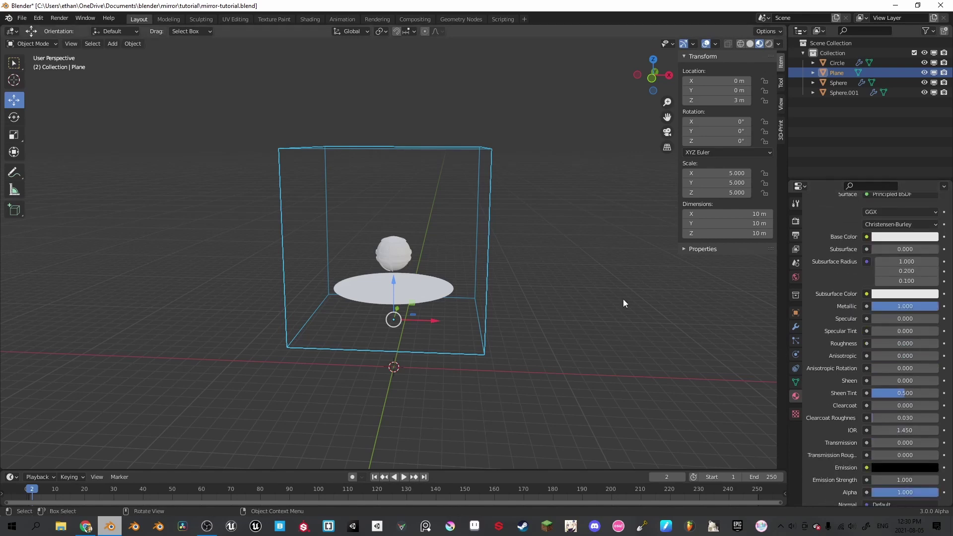
# Step: Add a Solidify modifier to the circular disc below the sphere
pyautogui.click(423, 293)
pyautogui.scroll(3, 442, 253)
pyautogui.moveTo(464, 214); pyautogui.dragTo(646, 263, button='middle')
pyautogui.click(796, 325)
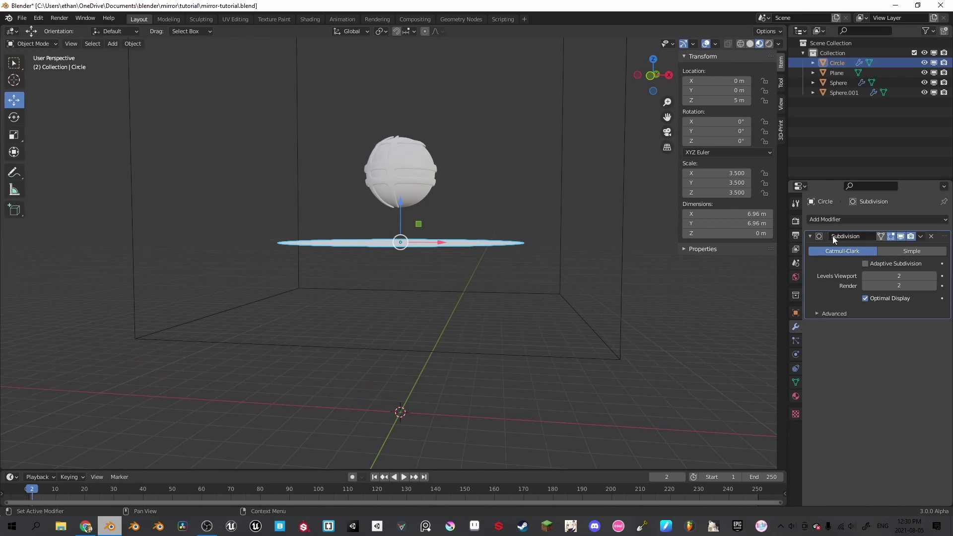
pyautogui.click(830, 220)
pyautogui.click(757, 388)
pyautogui.moveTo(340, 251); pyautogui.dragTo(343, 278, button='middle')
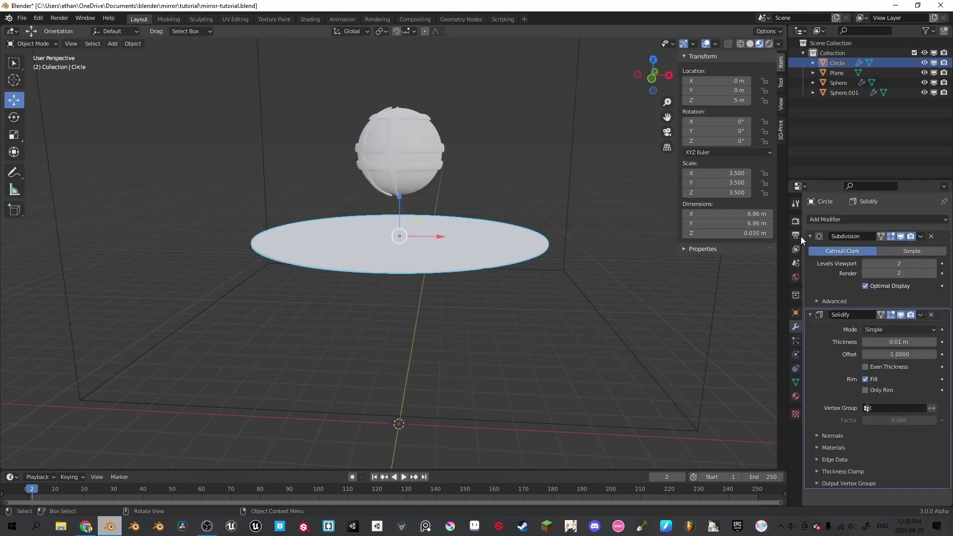
# Step: Give the disc a new material named base with transmission 1 and transmission roughness 0.36
pyautogui.click(796, 396)
pyautogui.doubleClick(856, 252)
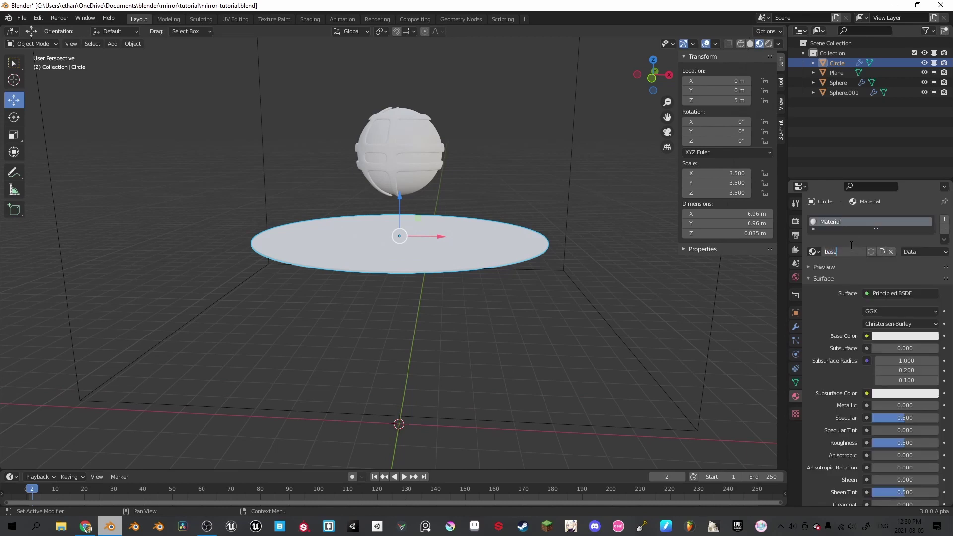
pyautogui.scroll(-8, 903, 348)
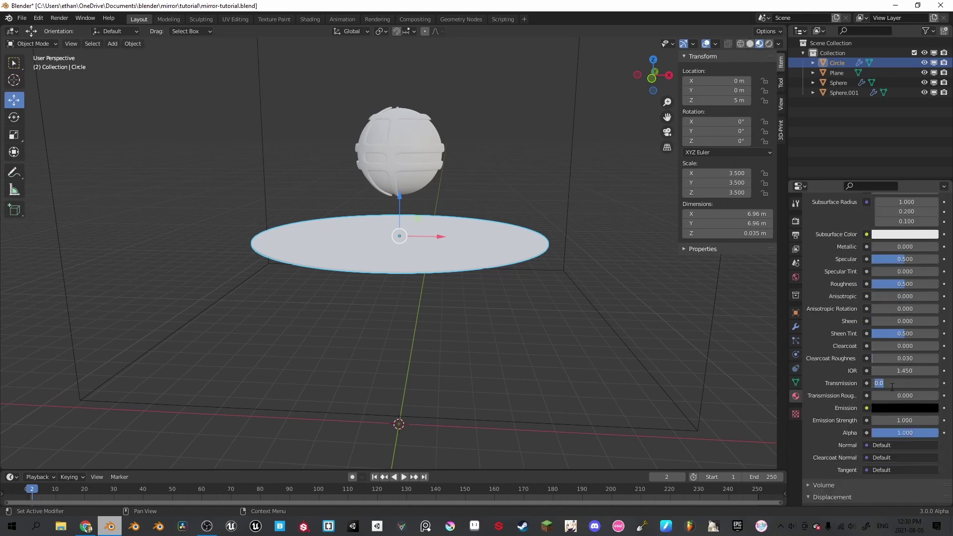
pyautogui.moveTo(893, 384); pyautogui.dragTo(912, 397)
pyautogui.moveTo(394, 256); pyautogui.dragTo(382, 267, button='middle')
pyautogui.scroll(2, 382, 267)
pyautogui.keyDown('shift'); pyautogui.moveTo(484, 249); pyautogui.dragTo(479, 290, button='middle'); pyautogui.keyUp('shift')
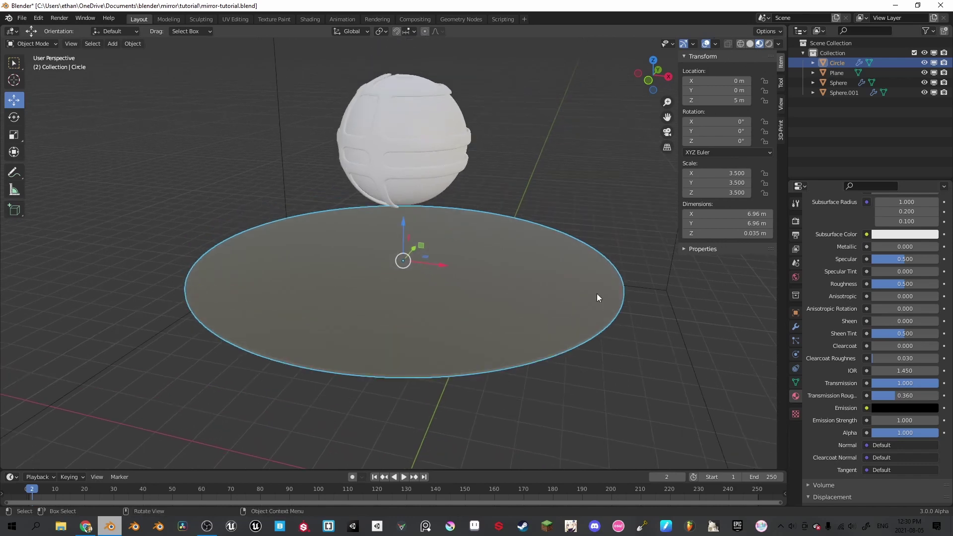
# Step: Set the roughness of the disc's base material to 0.1
pyautogui.moveTo(890, 282); pyautogui.dragTo(883, 284)
pyautogui.click(884, 284)
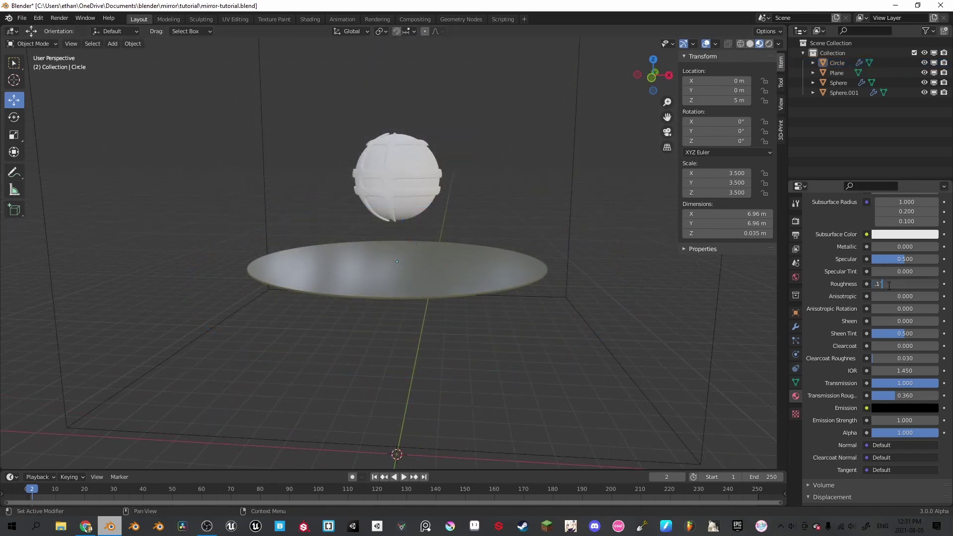
pyautogui.write('.1')
pyautogui.press('Return')
# Step: Assign the existing mirror material to the inner sphere
pyautogui.moveTo(705, 272); pyautogui.dragTo(538, 276, button='middle')
pyautogui.click(405, 201)
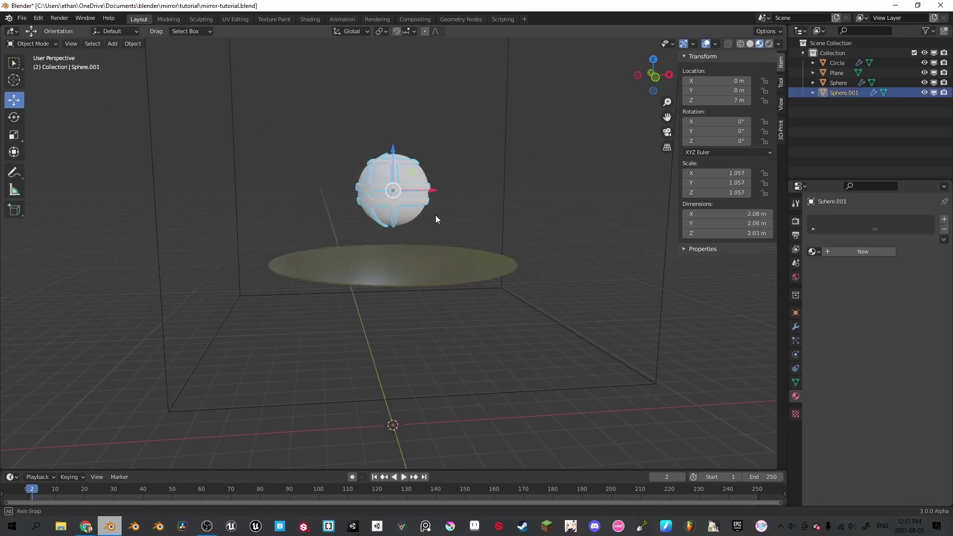
pyautogui.moveTo(436, 215); pyautogui.dragTo(443, 227, button='middle')
pyautogui.keyDown('shift'); pyautogui.moveTo(444, 226); pyautogui.dragTo(501, 253, button='middle'); pyautogui.keyUp('shift')
pyautogui.scroll(4, 504, 252)
pyautogui.moveTo(639, 250); pyautogui.dragTo(506, 236, button='middle')
pyautogui.click(515, 223)
pyautogui.click(814, 252)
pyautogui.click(838, 285)
# Step: Give the banded outer shell of the sphere a new material named emision with an Emission surface
pyautogui.click(496, 199)
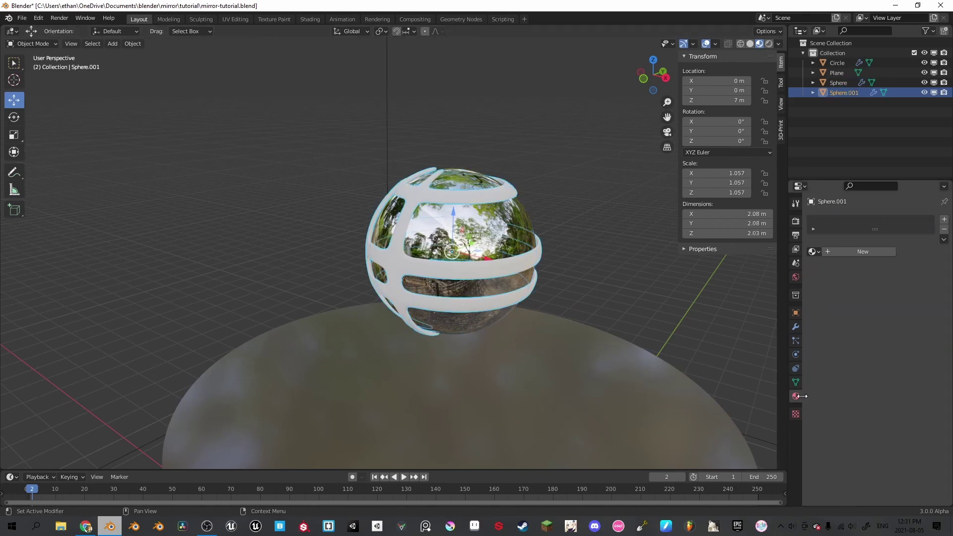
pyautogui.click(850, 249)
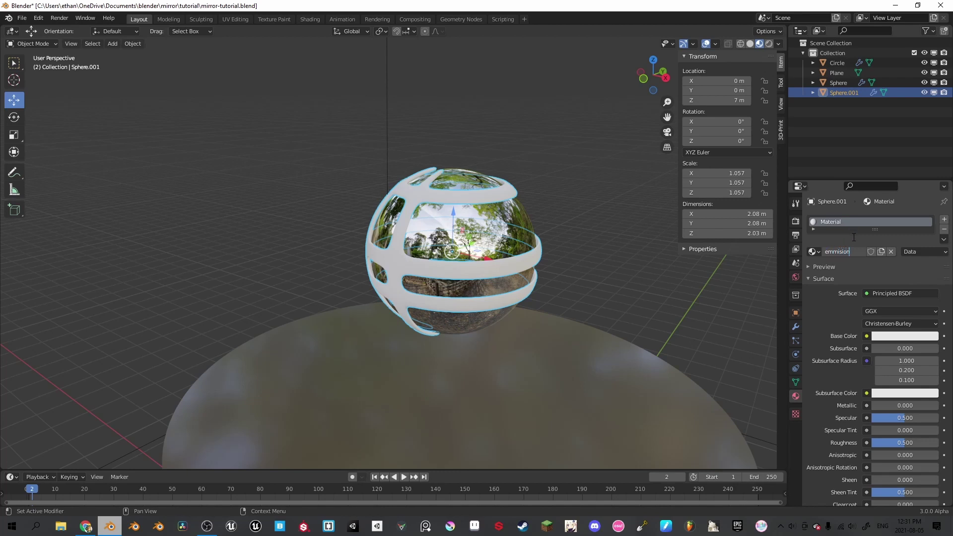
pyautogui.click(867, 336)
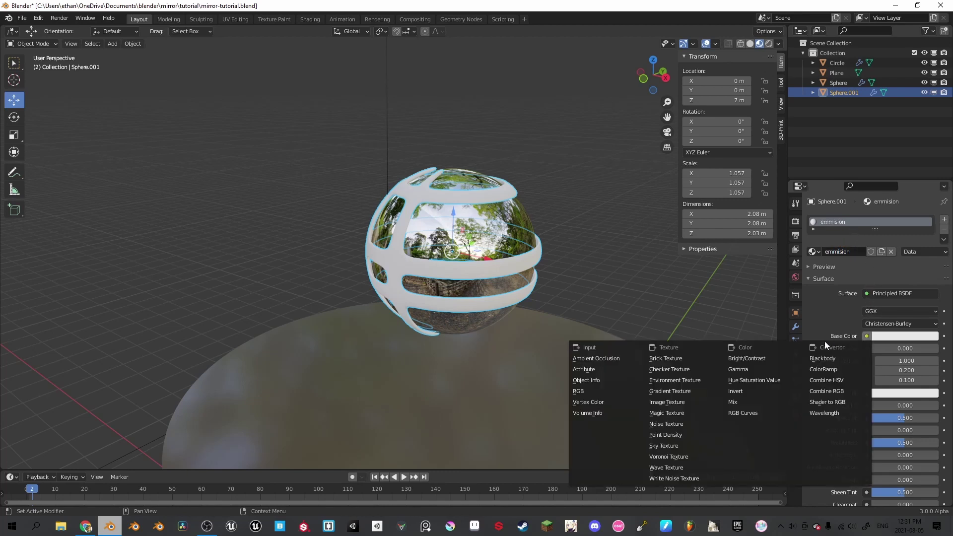
pyautogui.click(876, 294)
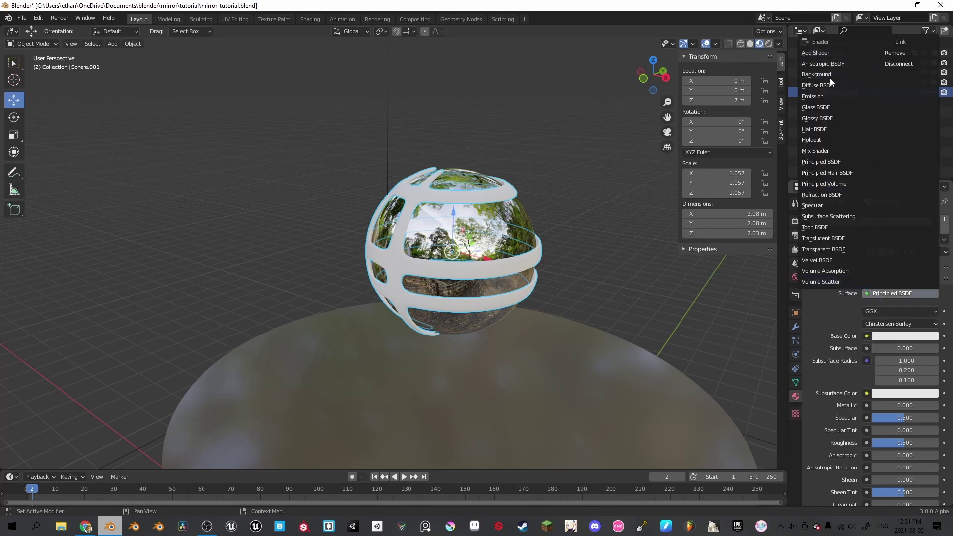
pyautogui.click(829, 98)
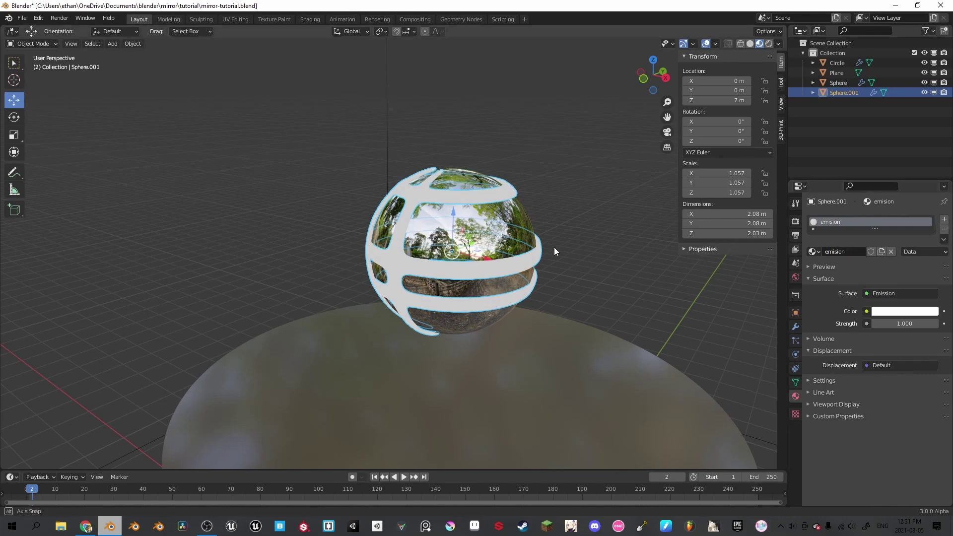
pyautogui.scroll(3, 501, 226)
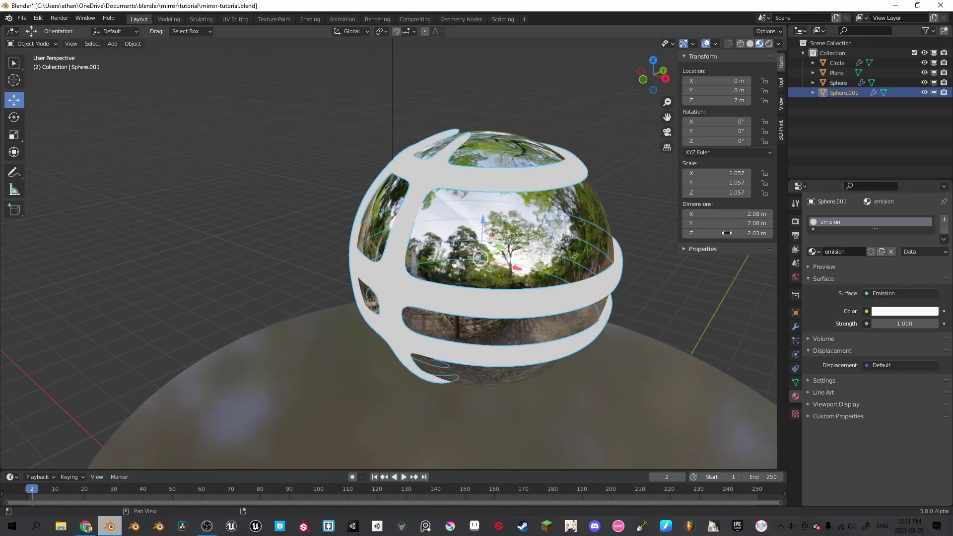
pyautogui.scroll(-5, 595, 201)
pyautogui.click(585, 197)
pyautogui.moveTo(585, 197); pyautogui.dragTo(533, 206, button='middle')
pyautogui.scroll(-5, 534, 211)
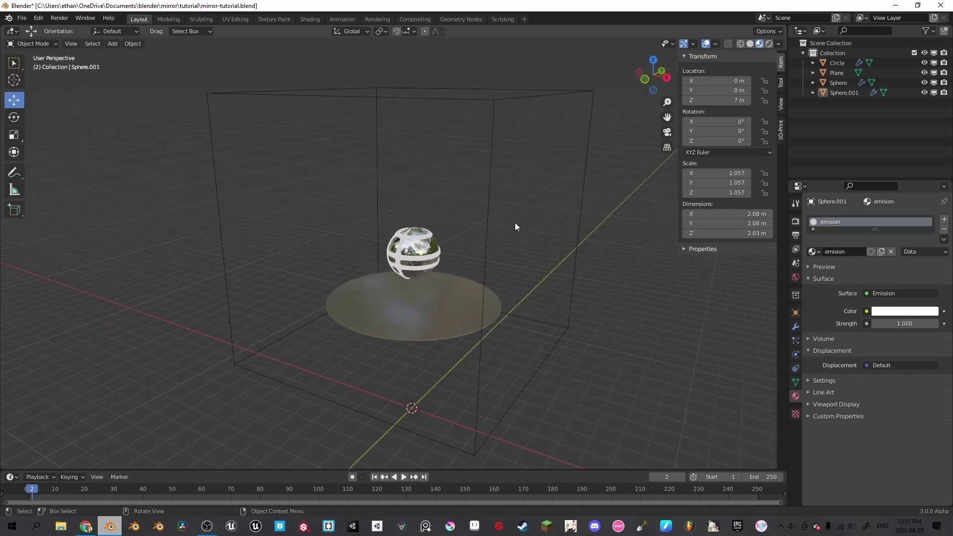
# Step: Add a camera and raise it vertically to a height of about 8.35 m
pyautogui.hotkey('shift', 'a')
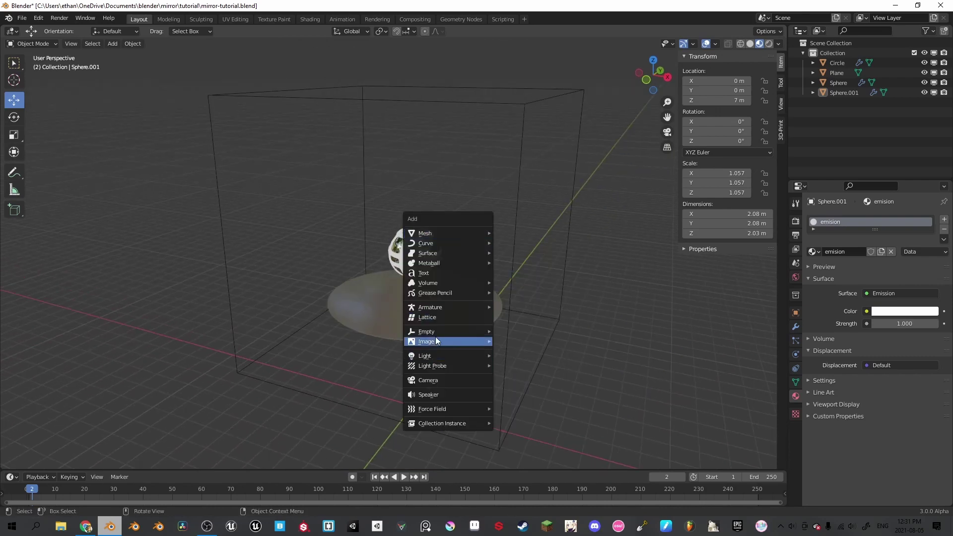
pyautogui.click(423, 380)
pyautogui.moveTo(521, 358); pyautogui.dragTo(510, 330, button='middle')
pyautogui.press('g')
pyautogui.press('z')
pyautogui.click(456, 169)
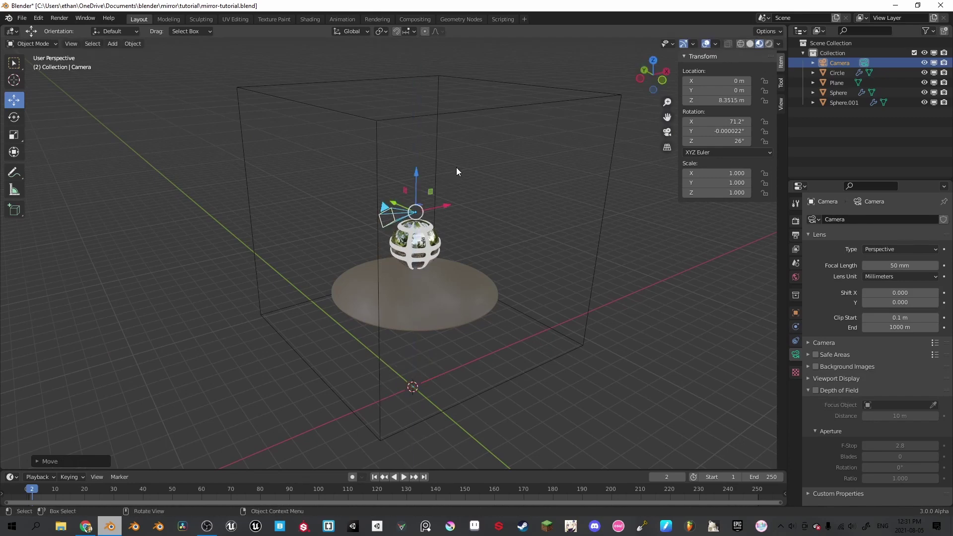
# Step: From the top view, move the camera to the box corner near X -4.9 m, Y -4.9 m and rotate it to about -51.3° on Z
pyautogui.press('KP_7')
pyautogui.press('g')
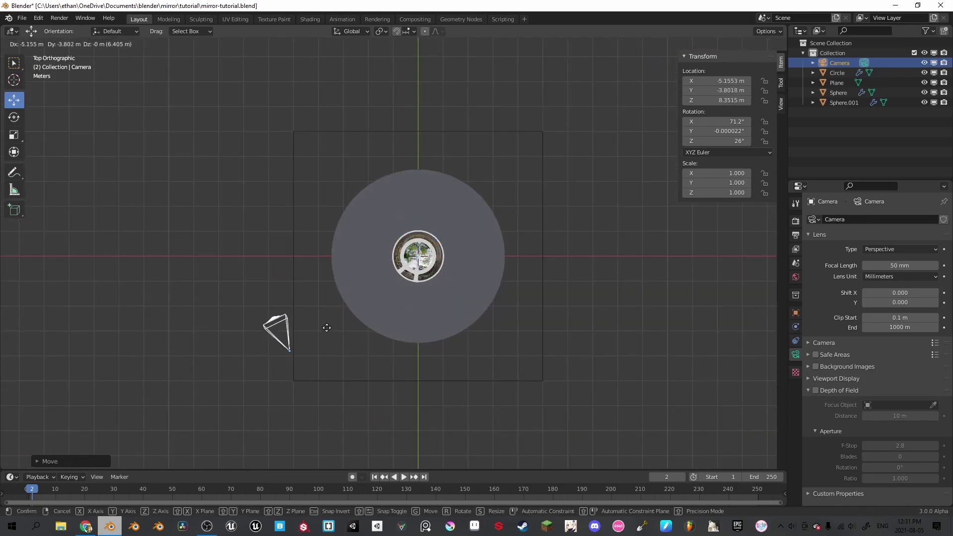
pyautogui.press('r')
pyautogui.click(474, 456)
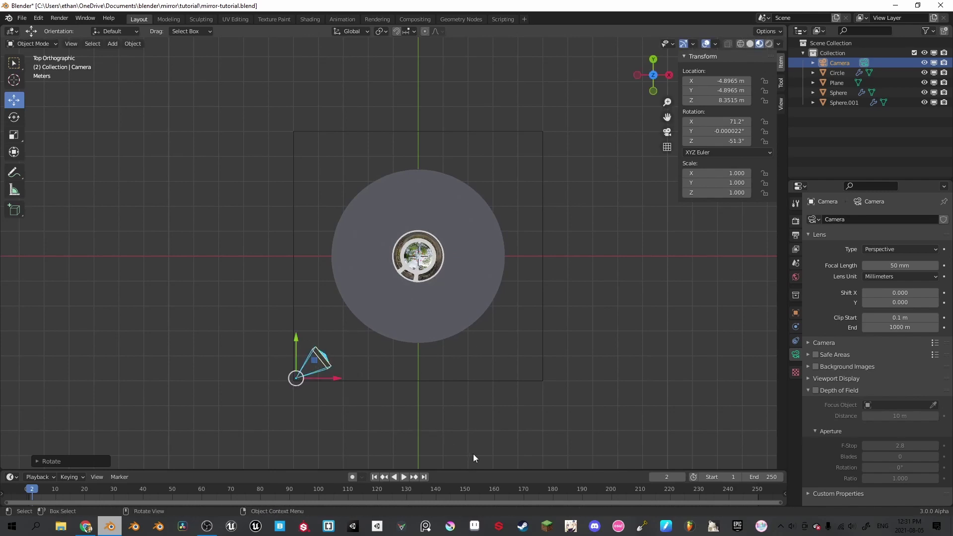
# Step: From the front view, raise the camera to the box's upper corner at about Z 12.87 m
pyautogui.press('KP_1')
pyautogui.press('g')
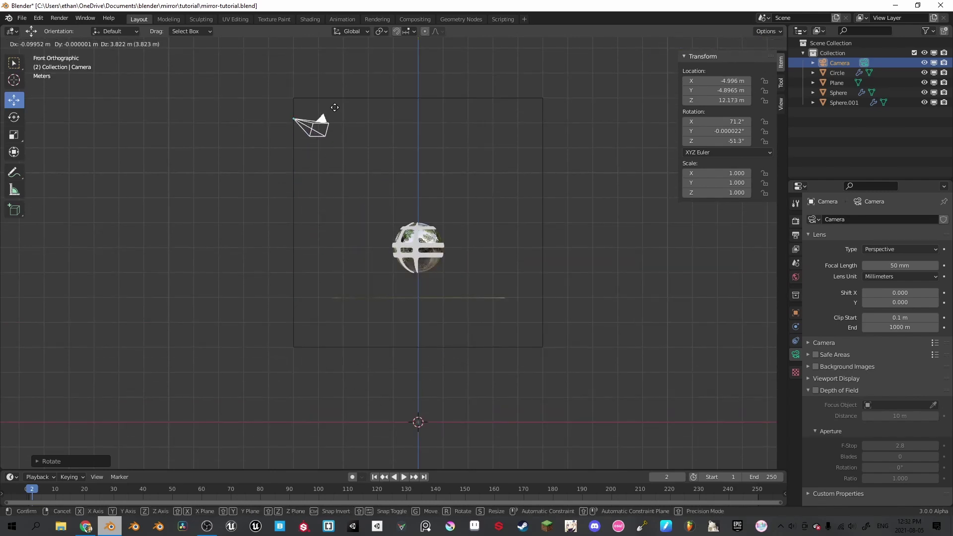
pyautogui.click(338, 95)
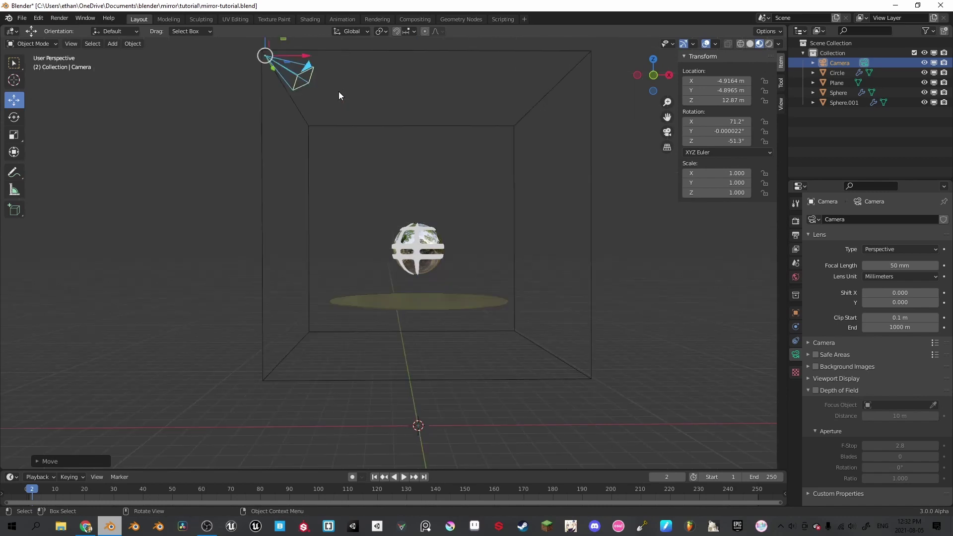
# Step: Look through the camera, lock it to the view, and rotate it freely to frame the banded sphere
pyautogui.press('KP_0')
pyautogui.press('n')
pyautogui.press('n')
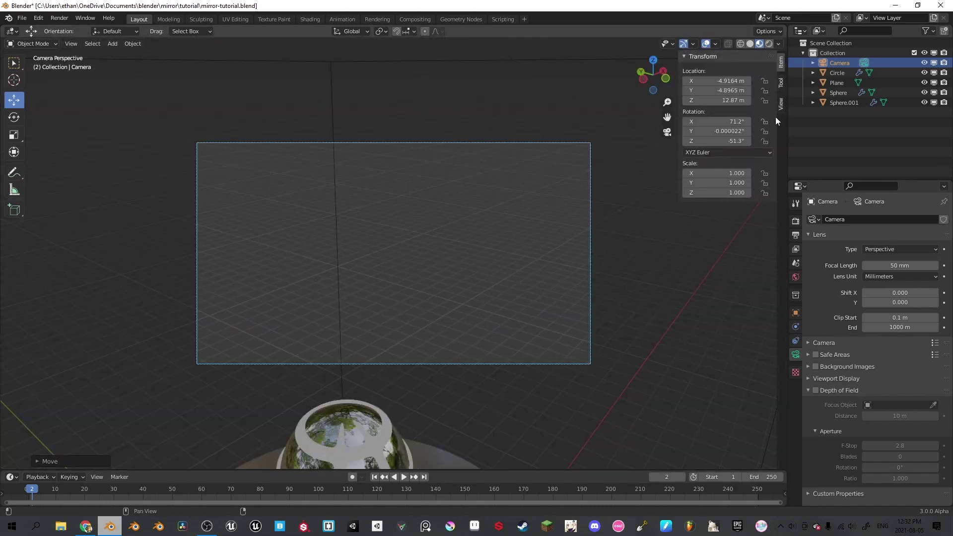
pyautogui.click(780, 105)
pyautogui.press('n')
pyautogui.press('r')
pyautogui.press('r')
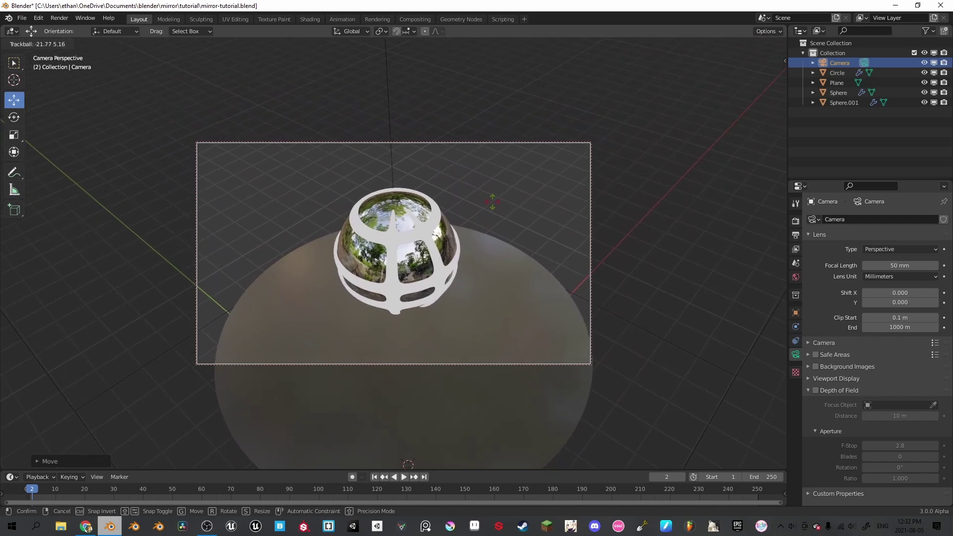
pyautogui.click(492, 201)
# Step: Set the camera's focal length to 22 mm
pyautogui.press('n')
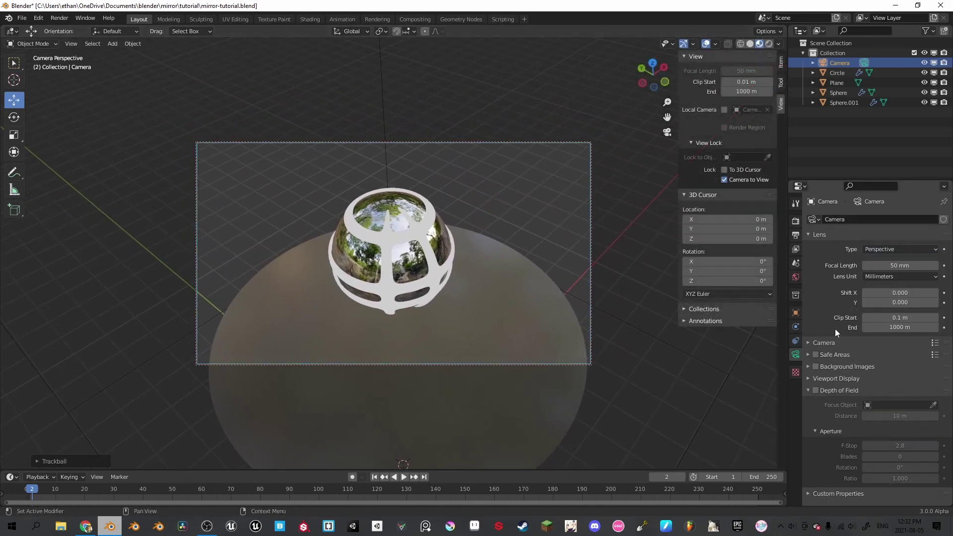
pyautogui.write('22')
pyautogui.press('Return')
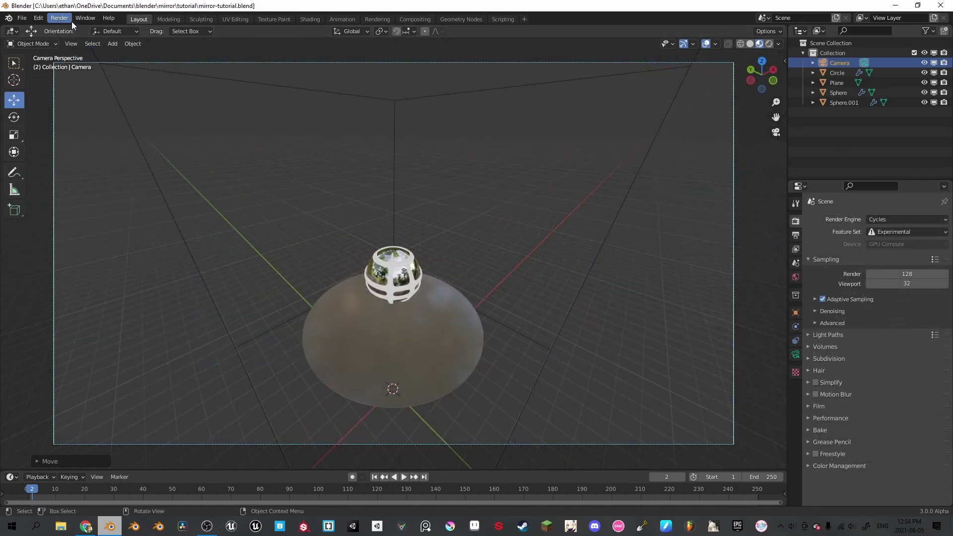
# Step: Render a test image of the scene from the camera and close the render window
pyautogui.click(60, 18)
pyautogui.click(66, 32)
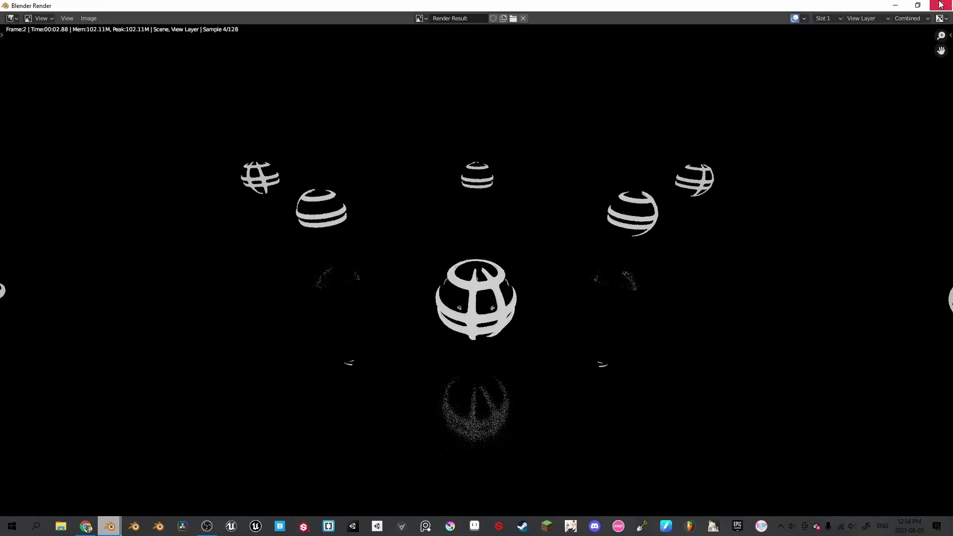
pyautogui.click(940, 4)
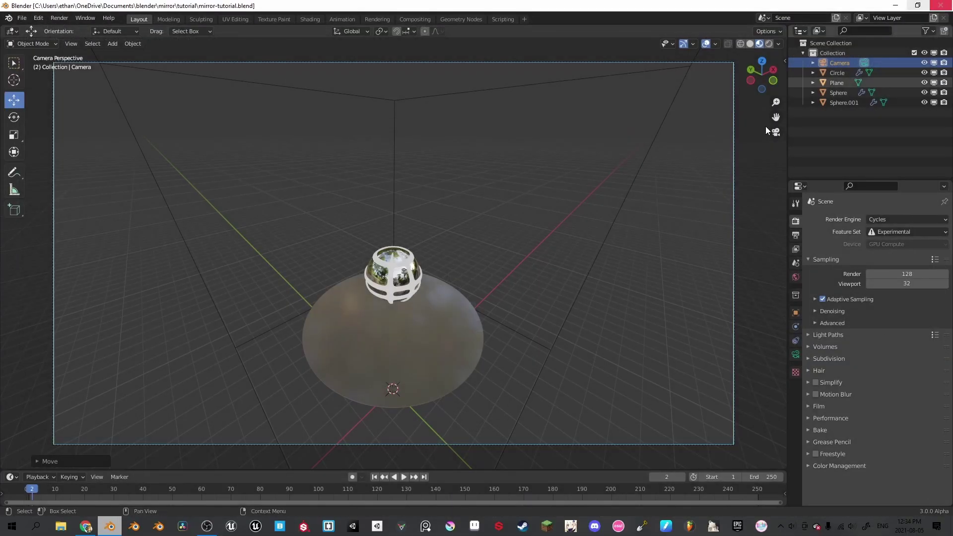
# Step: Set the maximum diffuse and transparency light bounces to 0 for the Cycles render
pyautogui.click(575, 295)
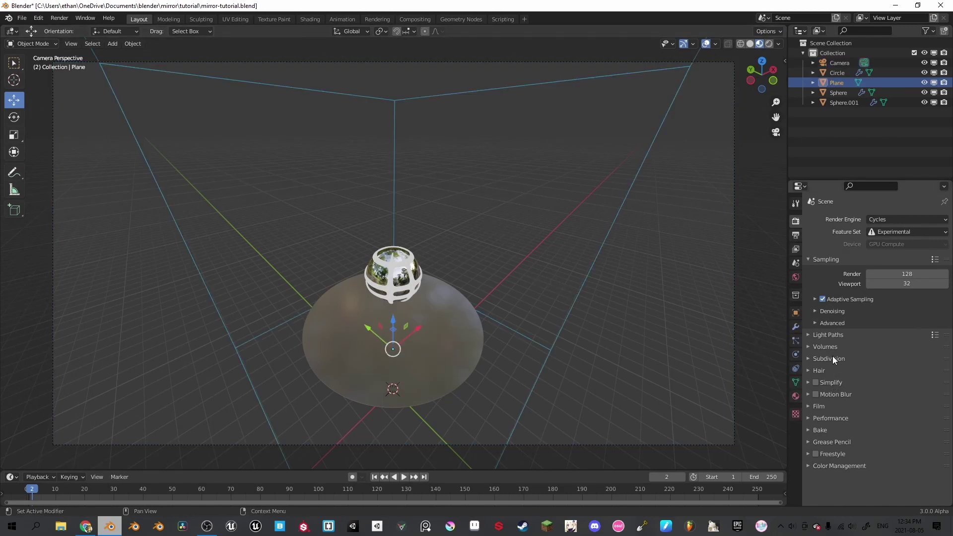
pyautogui.click(830, 335)
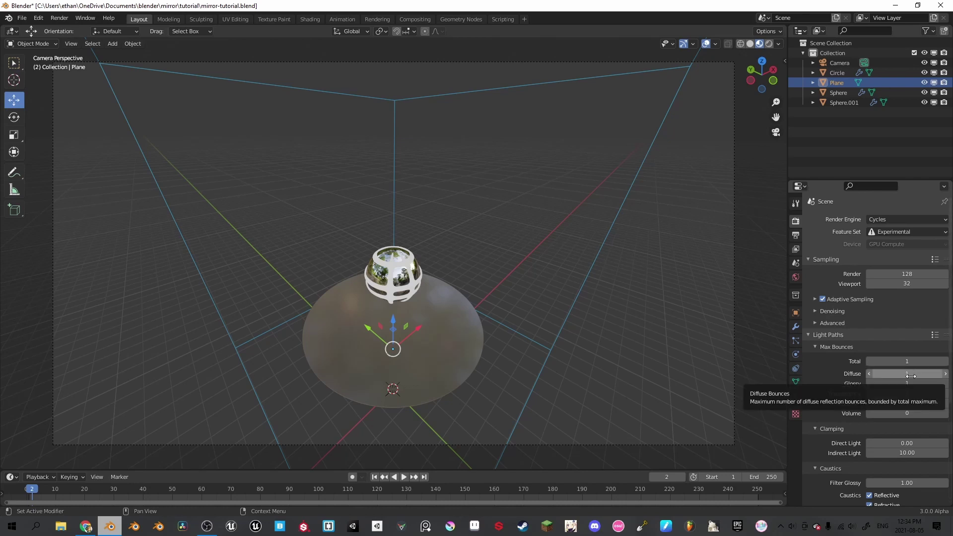
pyautogui.moveTo(910, 375); pyautogui.dragTo(896, 376)
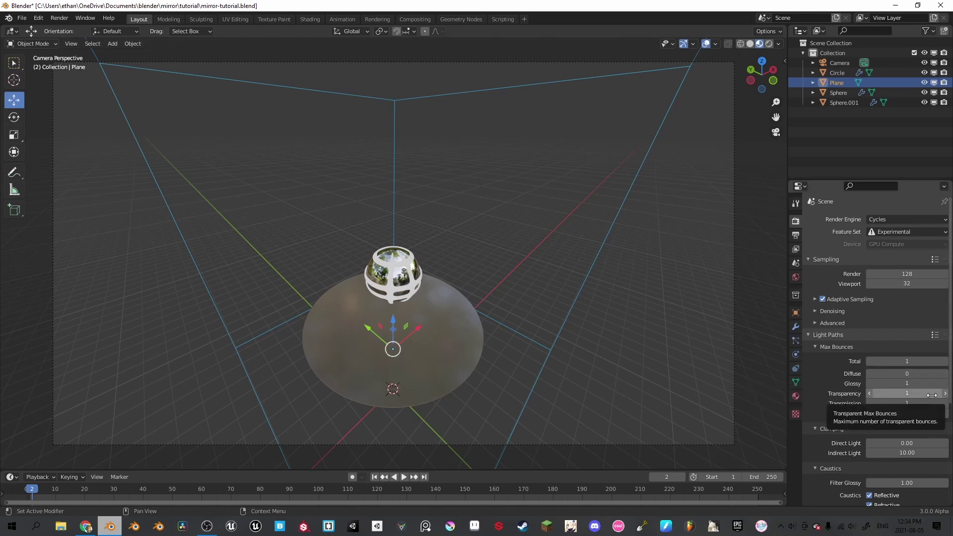
pyautogui.moveTo(931, 394); pyautogui.dragTo(916, 394)
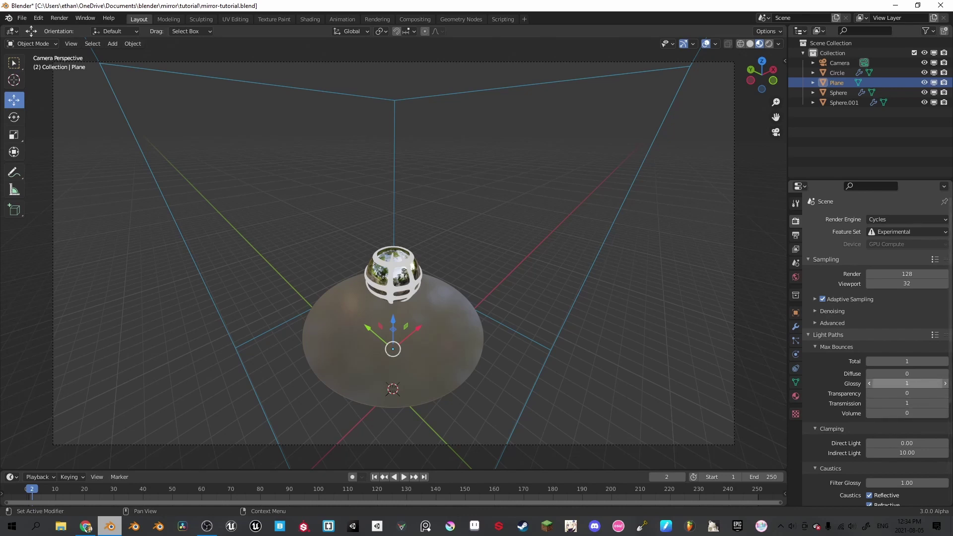
# Step: Set the maximum glossy bounces to 32 and the transmission bounces to 8
pyautogui.click(911, 384)
pyautogui.write('32')
pyautogui.click(916, 402)
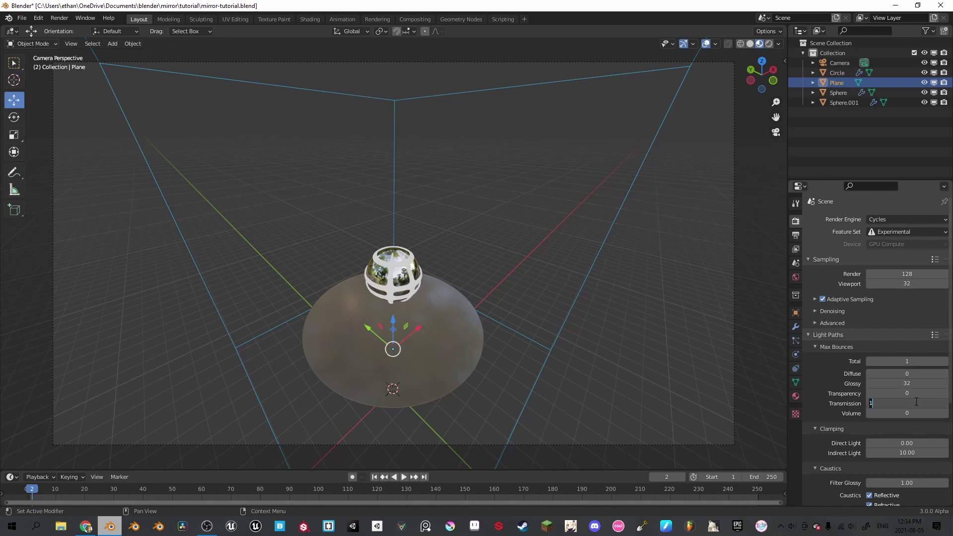
pyautogui.write('8')
pyautogui.press('Return')
# Step: Set the total maximum light bounces to 32 and display the viewport in rendered shading
pyautogui.click(912, 362)
pyautogui.write('32')
pyautogui.press('Return')
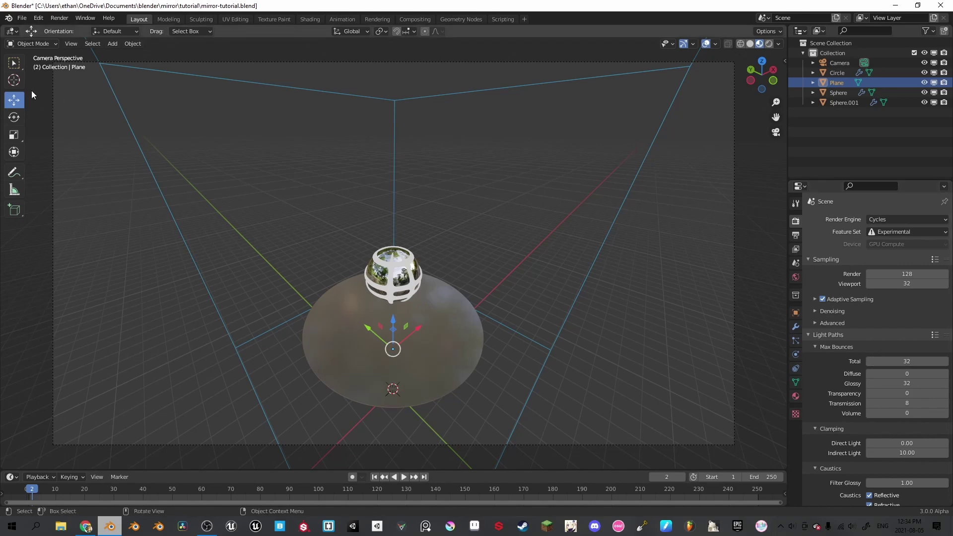
pyautogui.click(767, 43)
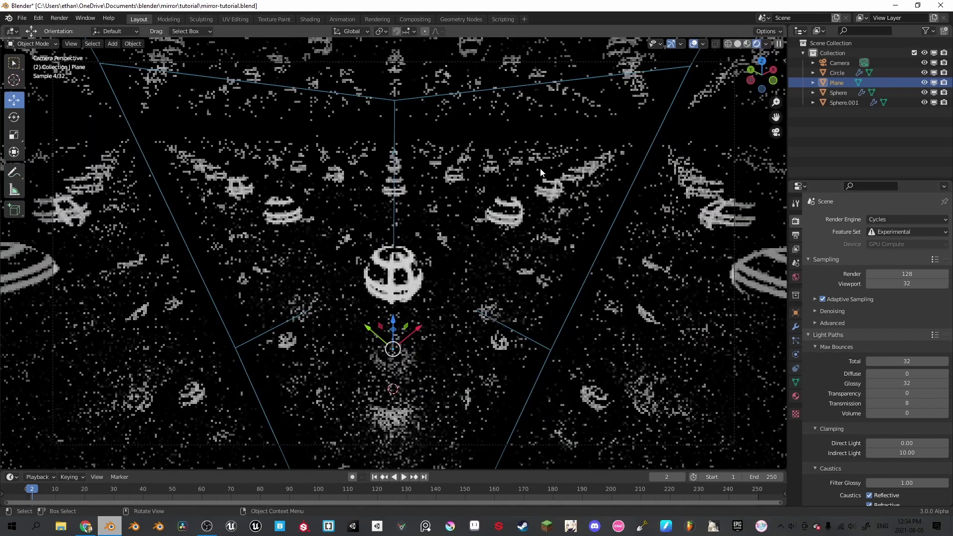
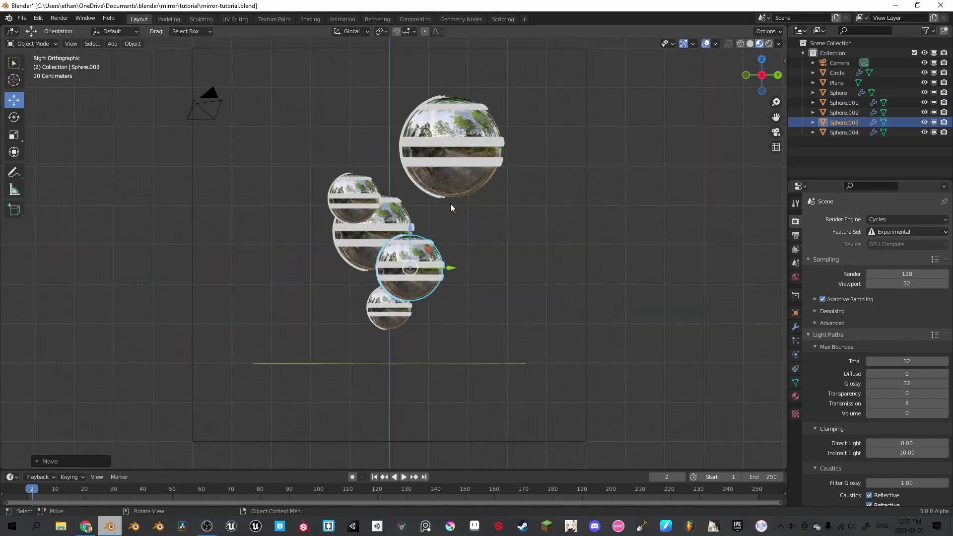
# Step: Move the three smallest banded spheres slightly apart in the right view and check the arrangement from the camera
pyautogui.press('g')
pyautogui.click(477, 226)
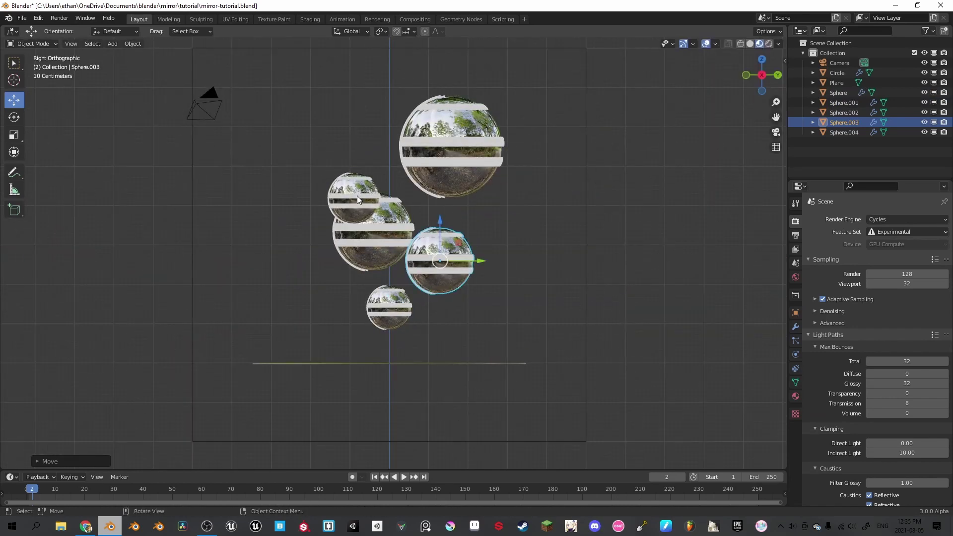
pyautogui.moveTo(357, 198); pyautogui.dragTo(347, 191)
pyautogui.moveTo(388, 314); pyautogui.dragTo(379, 313)
pyautogui.scroll(-3, 392, 267)
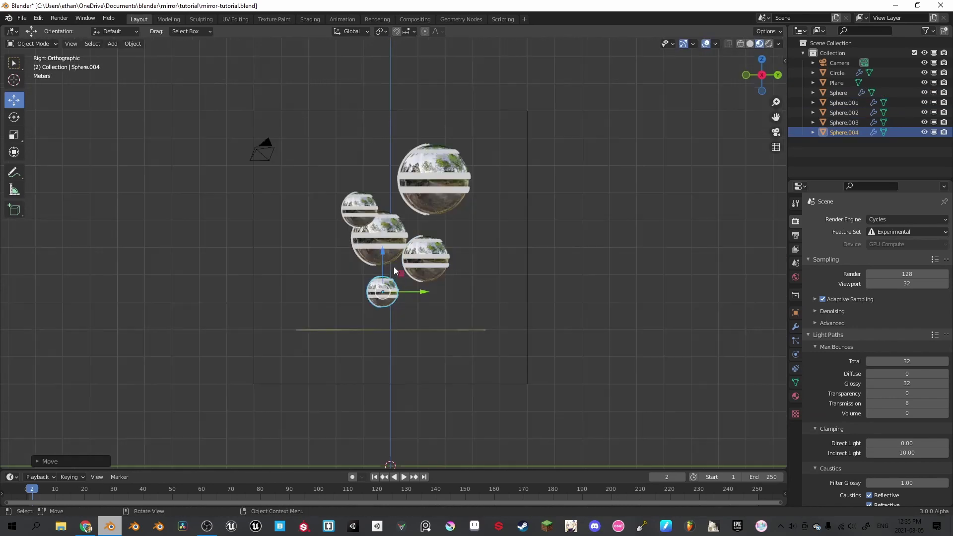
pyautogui.click(389, 267)
pyautogui.moveTo(387, 267); pyautogui.dragTo(436, 296, button='middle')
pyautogui.press('KP_0')
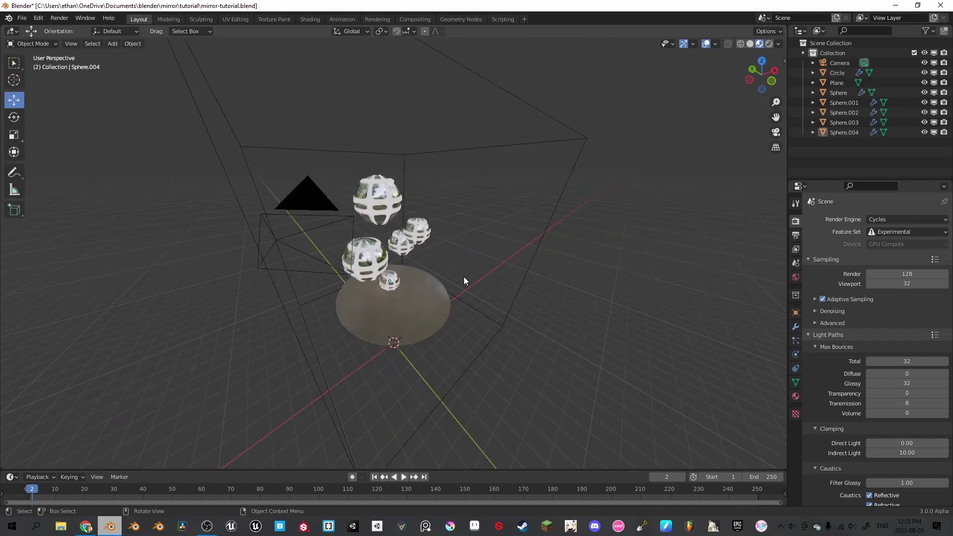
# Step: Give the glass disc a passive rigid body with its collision margin enabled and set to 0.001 m
pyautogui.click(356, 266)
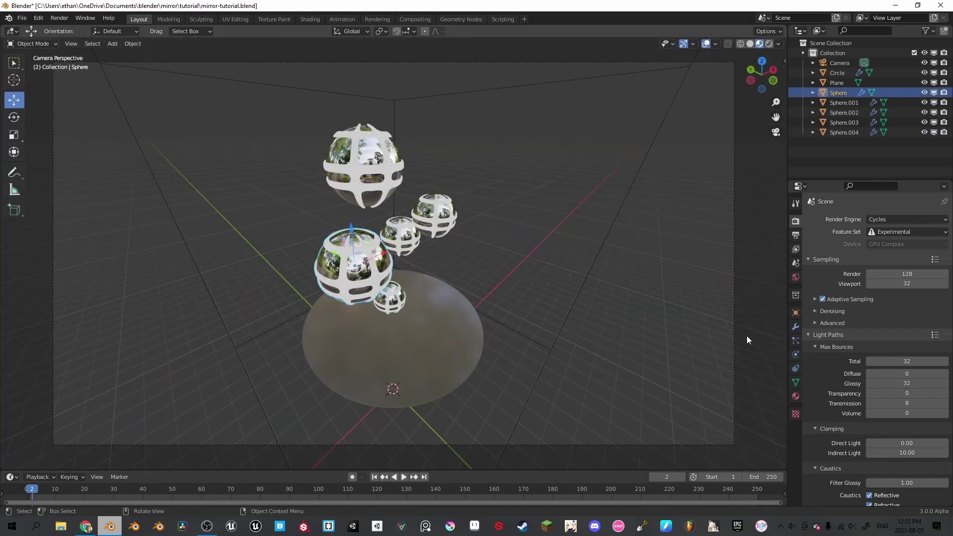
pyautogui.press('KP_Decimal')
pyautogui.click(592, 398)
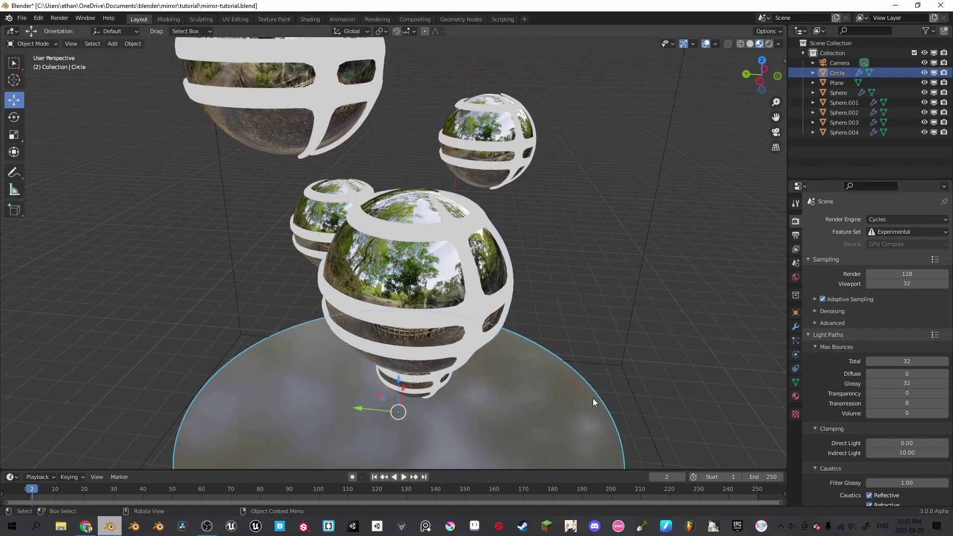
pyautogui.press('KP_Decimal')
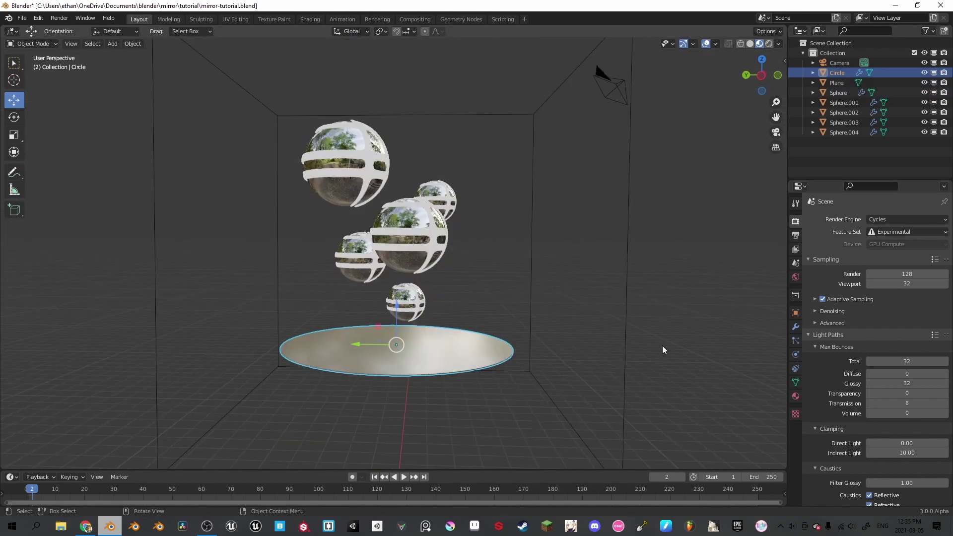
pyautogui.click(795, 354)
pyautogui.click(892, 241)
pyautogui.click(899, 280)
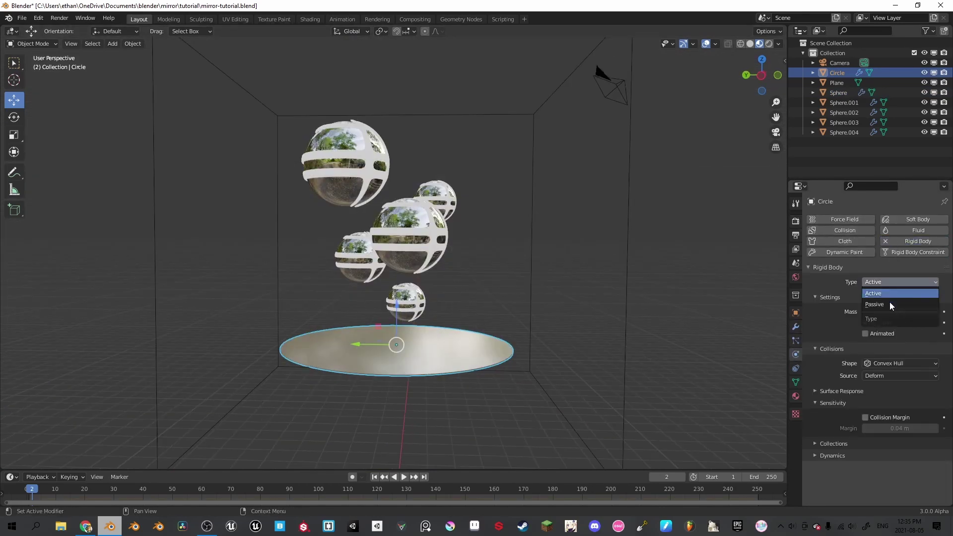
pyautogui.click(889, 304)
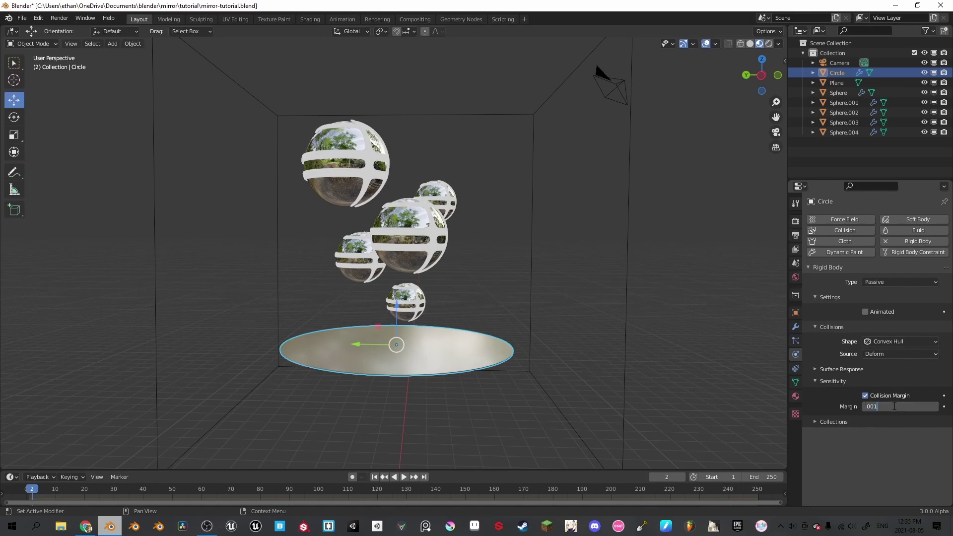
pyautogui.press('Return')
# Step: Add active rigid bodies with a 0.001 m collision margin to the second-largest sphere and the medium sphere beside it
pyautogui.click(424, 233)
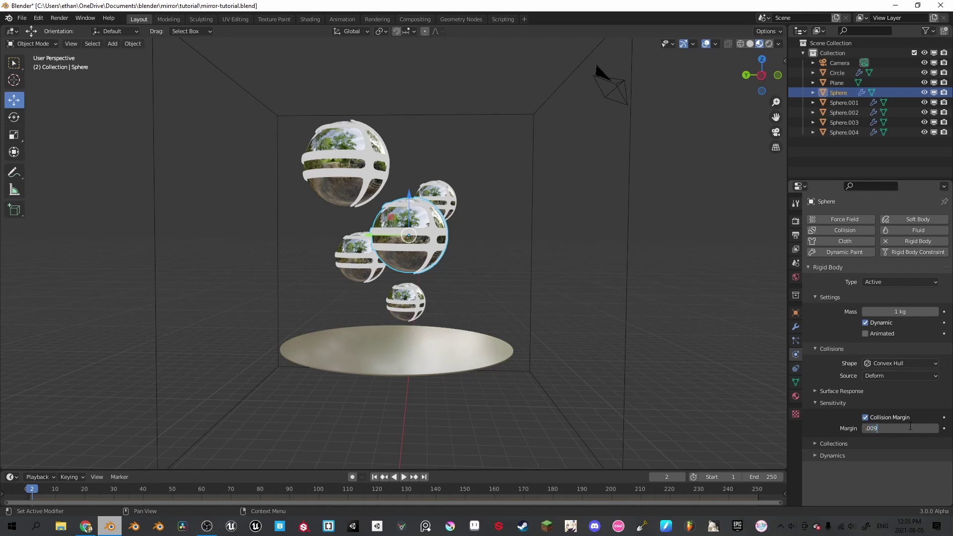
pyautogui.press('Return')
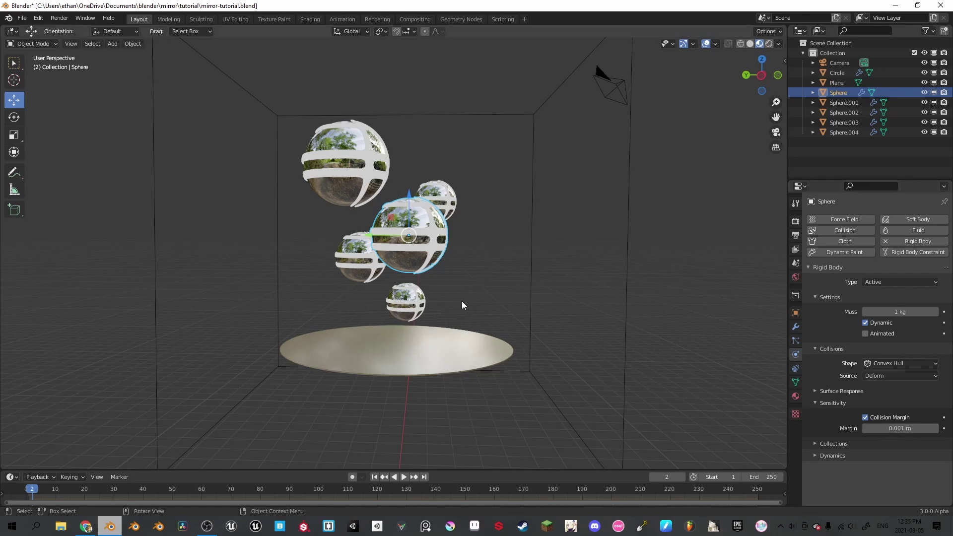
pyautogui.click(347, 258)
pyautogui.click(913, 241)
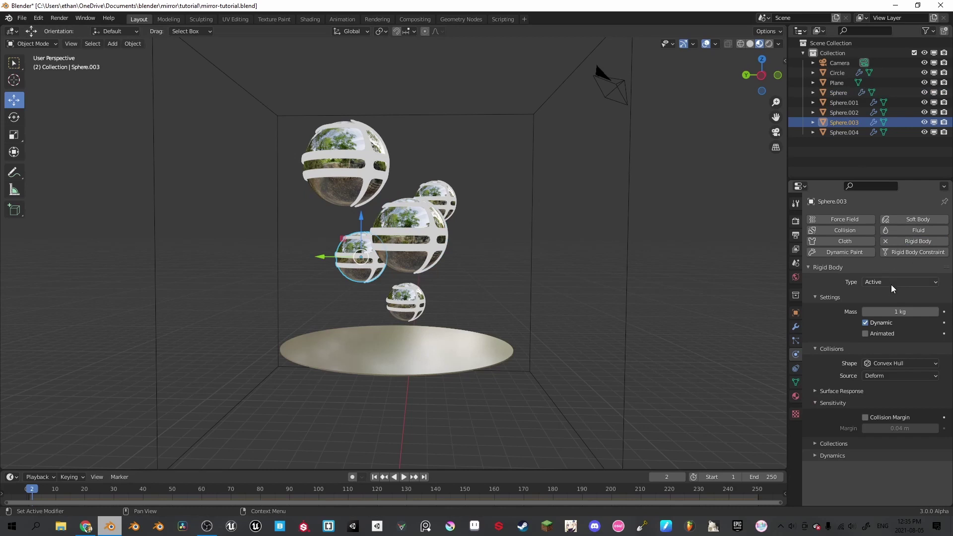
pyautogui.click(866, 417)
pyautogui.click(887, 427)
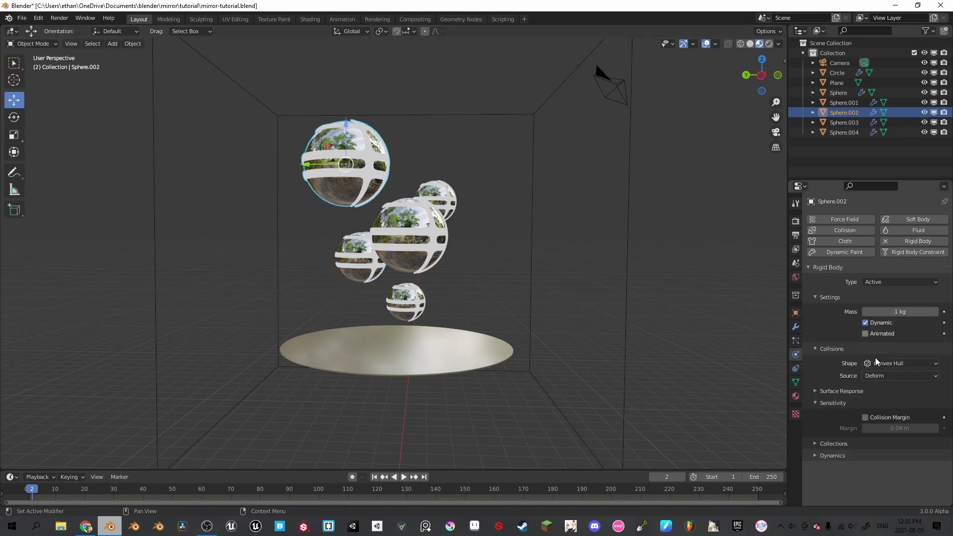
# Step: Add active rigid bodies with a 0.001 m collision margin to the two smallest spheres
pyautogui.press('KP_1')
pyautogui.click(416, 210)
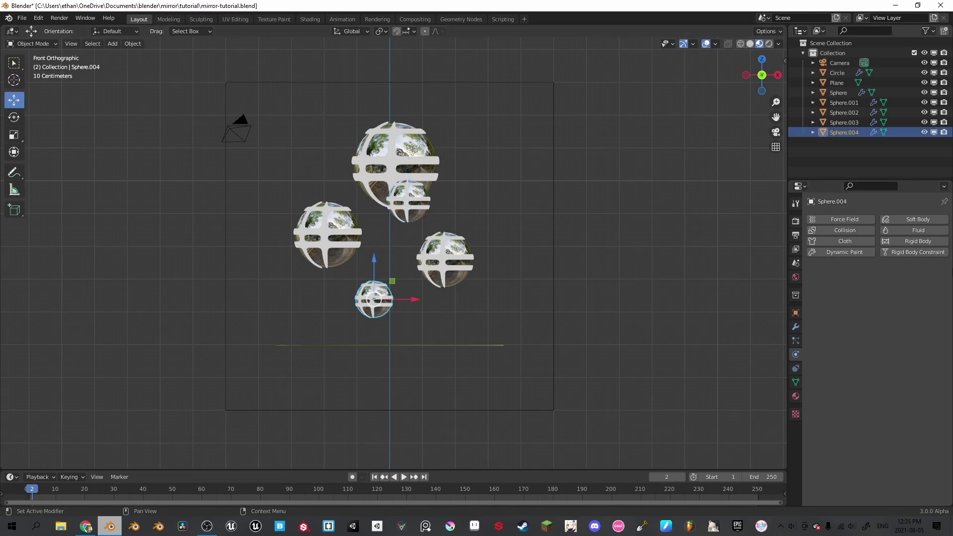
pyautogui.click(918, 241)
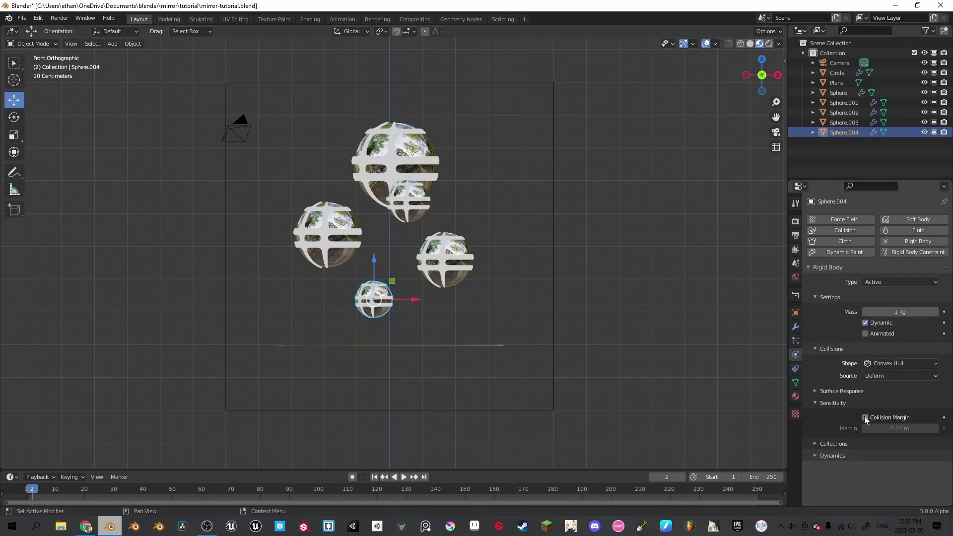
pyautogui.write('.001')
pyautogui.press('Return')
# Step: Check the rigid body settings of the three larger spheres, deselect everything and save the file
pyautogui.click(449, 261)
pyautogui.moveTo(279, 244); pyautogui.dragTo(154, 167)
pyautogui.click(328, 235)
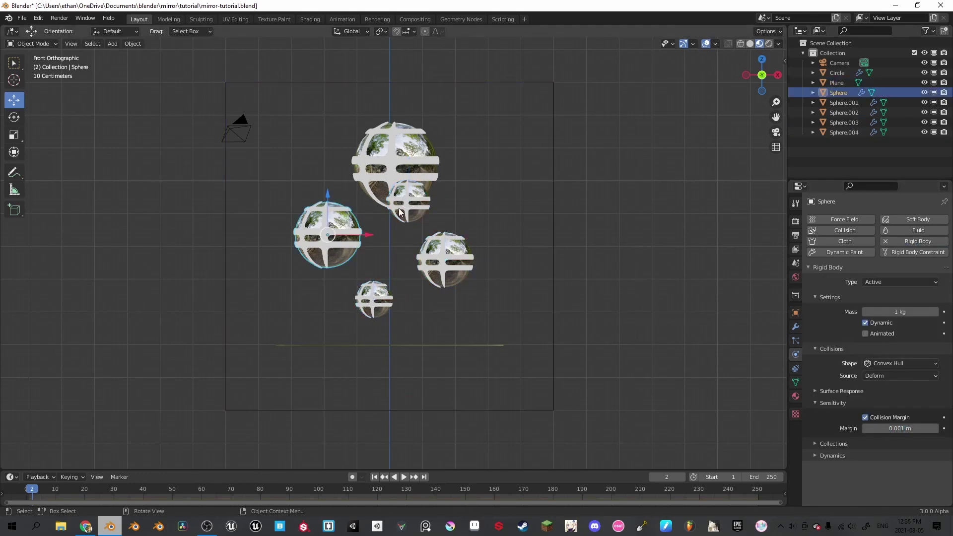
pyautogui.click(397, 158)
pyautogui.hotkey('alt', 'a')
pyautogui.hotkey('ctrl', 's')
# Step: Return to frame 1 and open the Rigid Body World cache settings of the scene
pyautogui.click(796, 263)
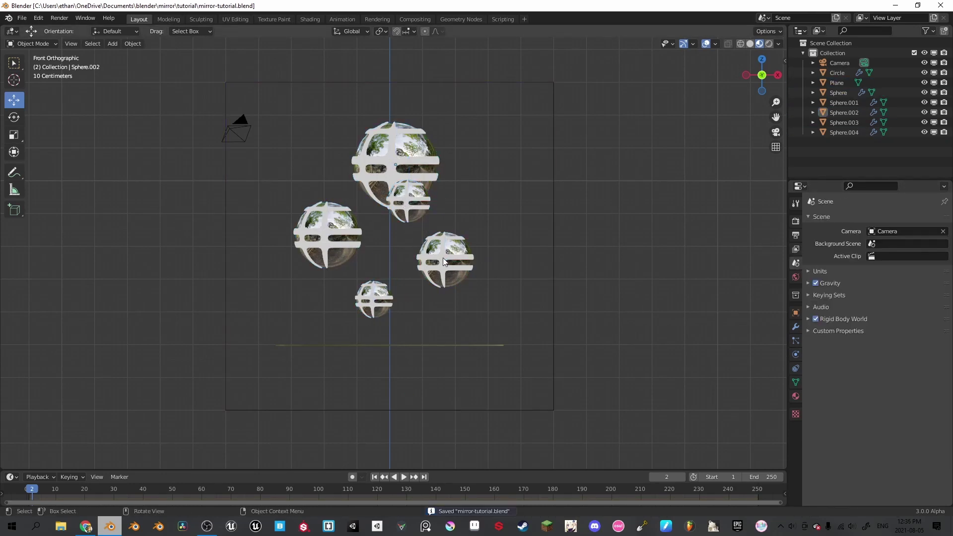
pyautogui.moveTo(445, 257); pyautogui.dragTo(483, 254, button='middle')
pyautogui.press('Left')
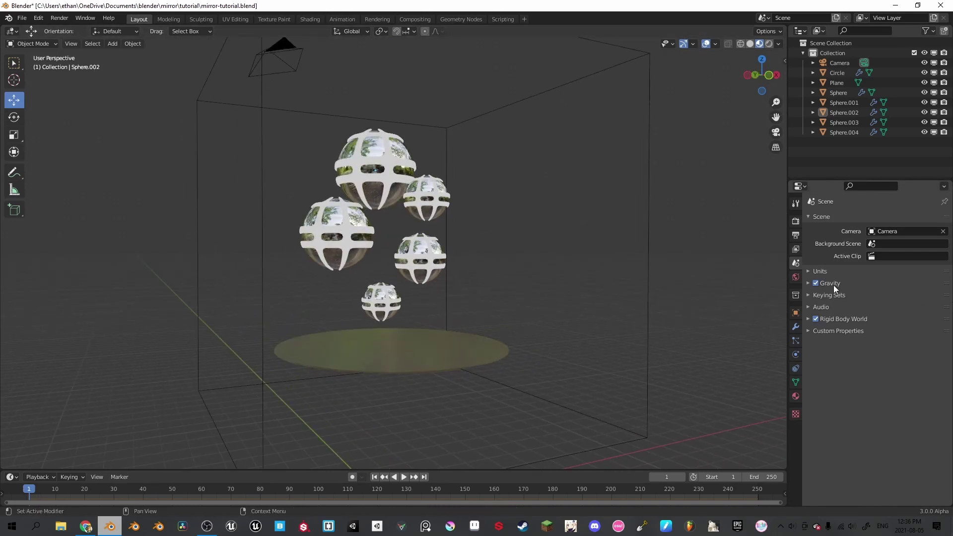
pyautogui.click(848, 318)
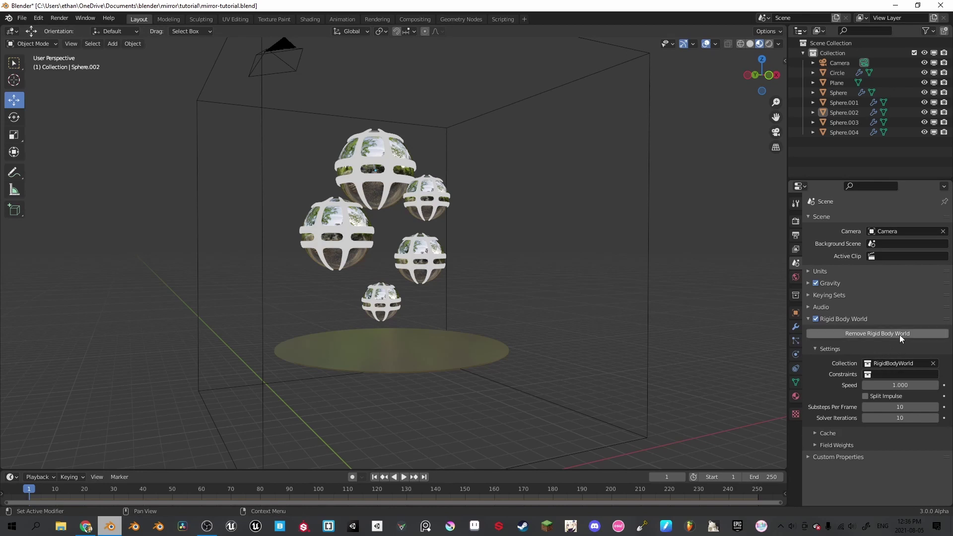
pyautogui.click(836, 431)
pyautogui.scroll(-2, 844, 417)
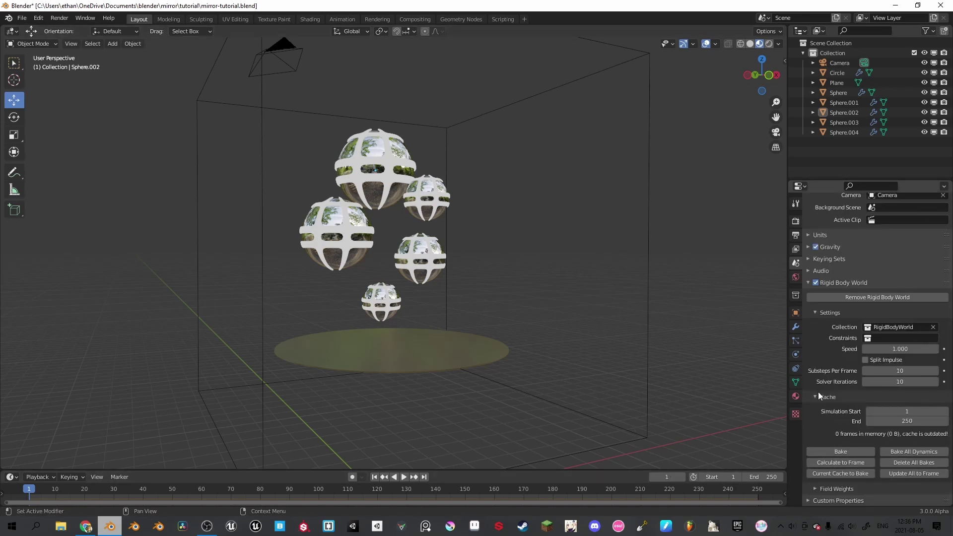
# Step: Play the falling-sphere simulation and set the rigid body cache's end frame to 90
pyautogui.press('space')
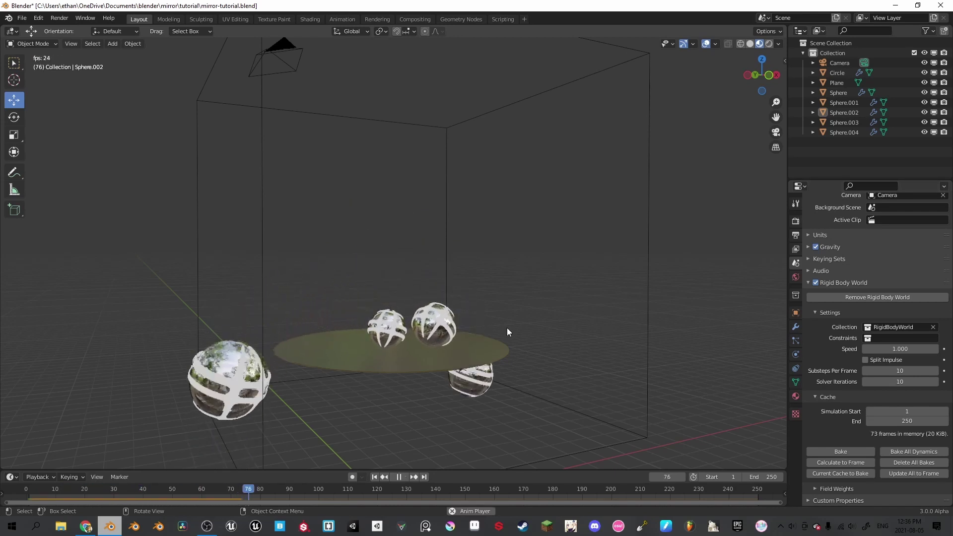
pyautogui.press('space')
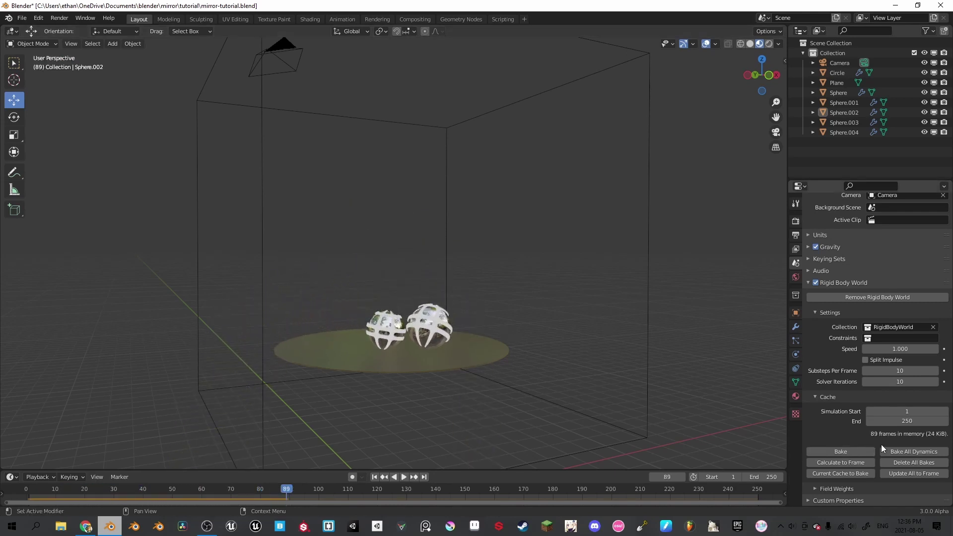
pyautogui.doubleClick(894, 419)
pyautogui.write('90')
pyautogui.press('Return')
pyautogui.press('space')
pyautogui.press('space')
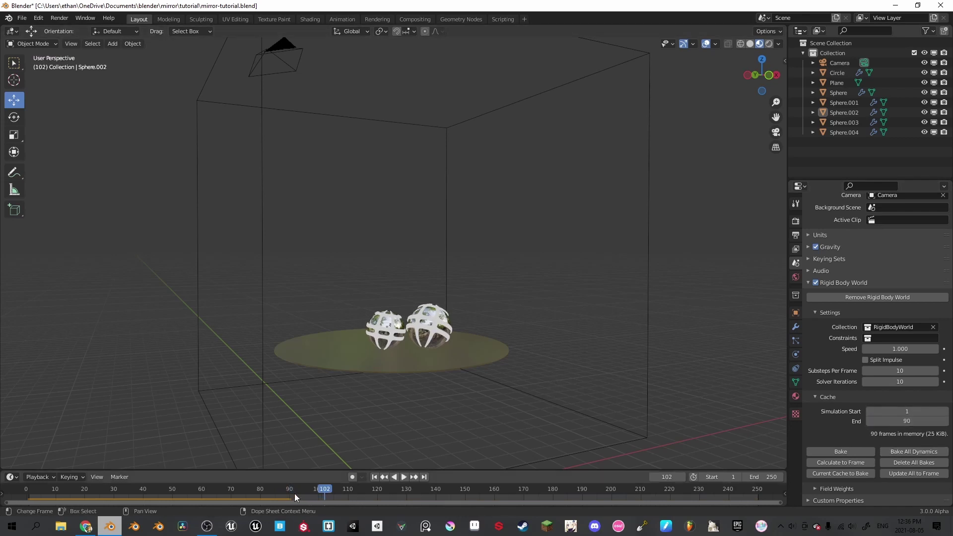
# Step: Set the rigid body cache's end frame to 100 and bake all dynamics
pyautogui.click(918, 421)
pyautogui.write('100')
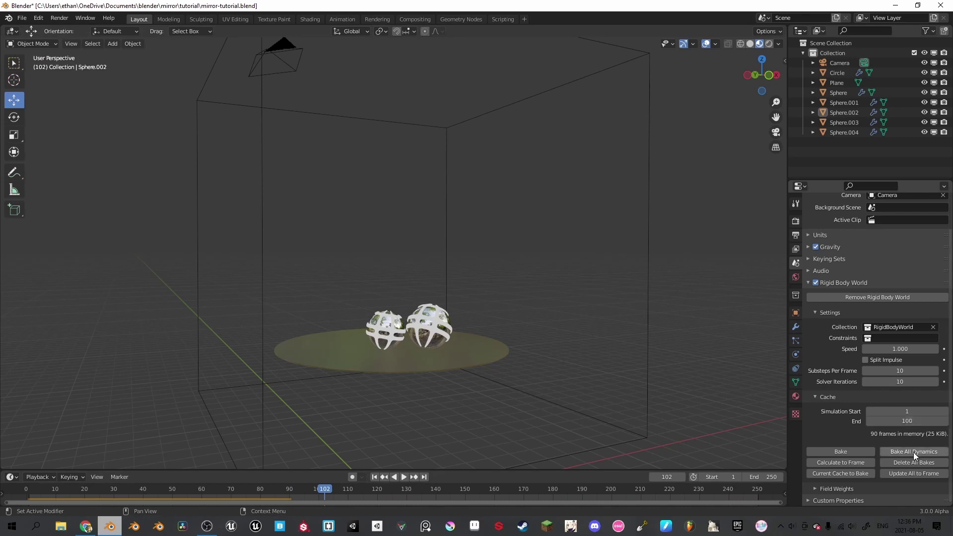
pyautogui.click(913, 452)
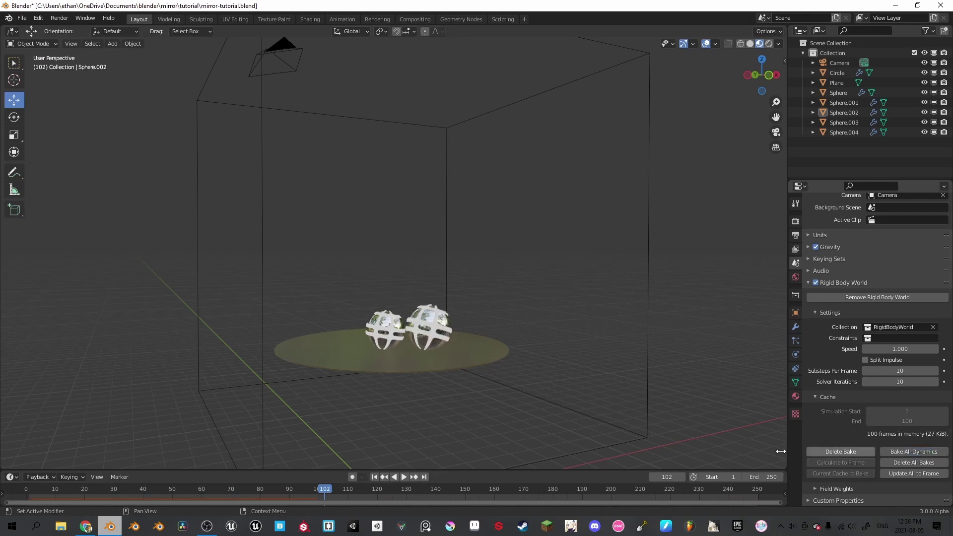
# Step: Play the baked simulation from frame 1 through the camera and return to the first frame
pyautogui.hotkey('shift', 'Left')
pyautogui.press('space')
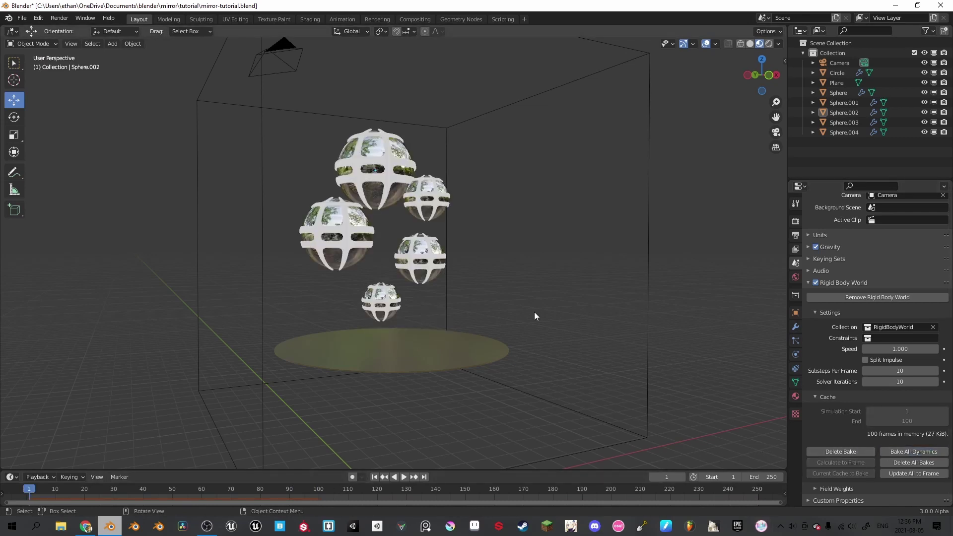
pyautogui.press('KP_0')
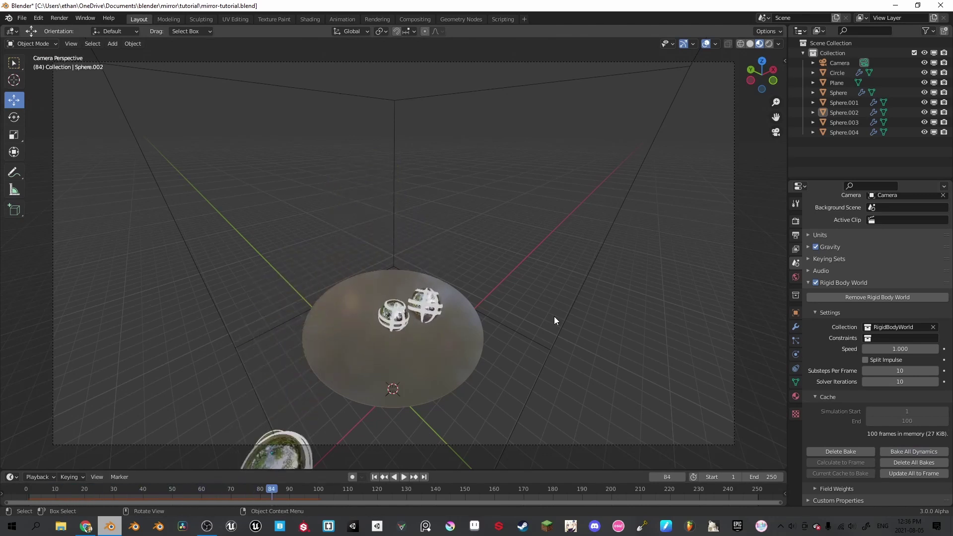
pyautogui.press('space')
pyautogui.hotkey('shift', 'Left')
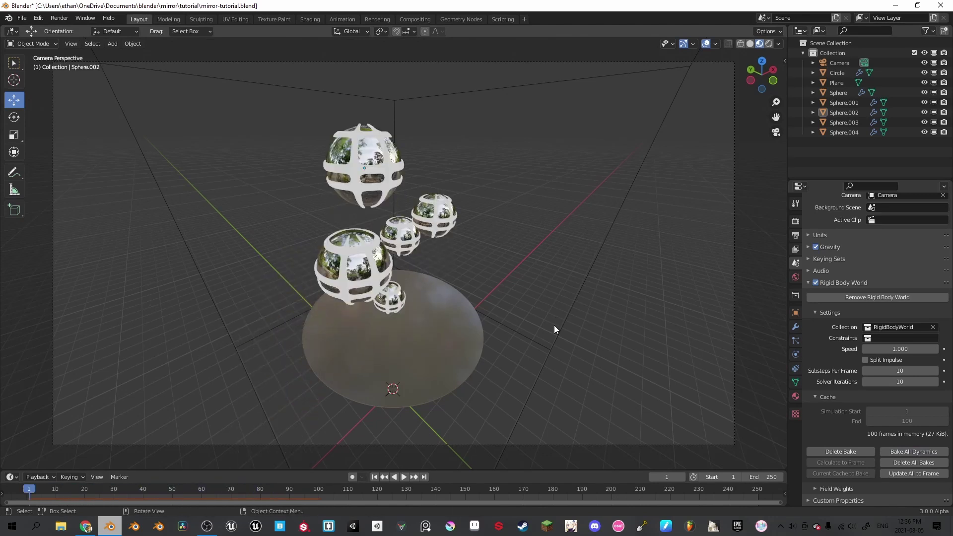
# Step: Select the two largest spheres together and replay the simulation from the camera view
pyautogui.click(342, 268)
pyautogui.keyDown('shift'); pyautogui.click(373, 182); pyautogui.keyUp('shift')
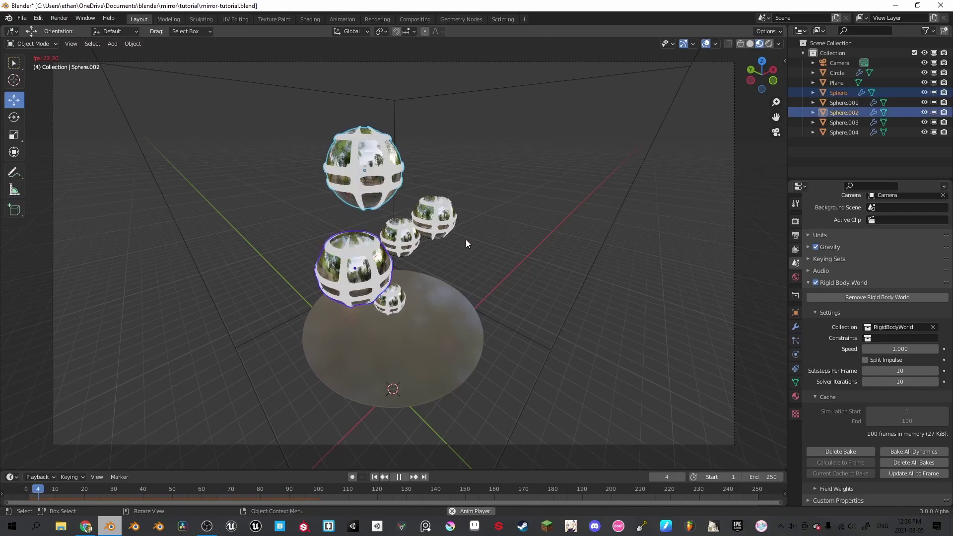